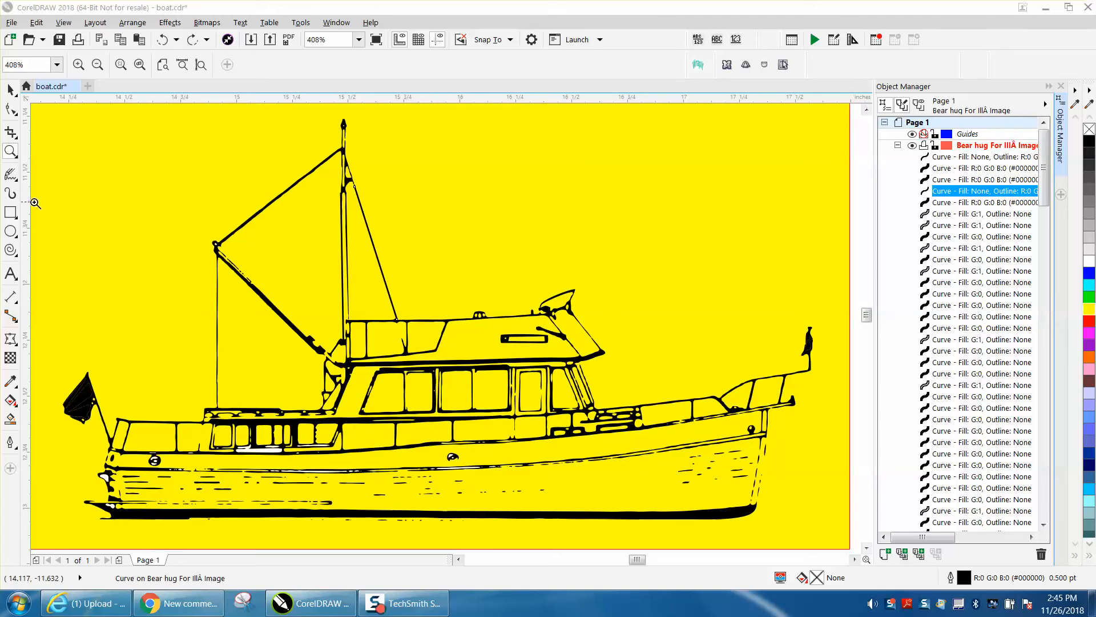
- Examine the leftover white fills below the aft cabin windows and along the hull line of the boat
left_click(10, 151)
left_click_drag(183, 385, 444, 491)
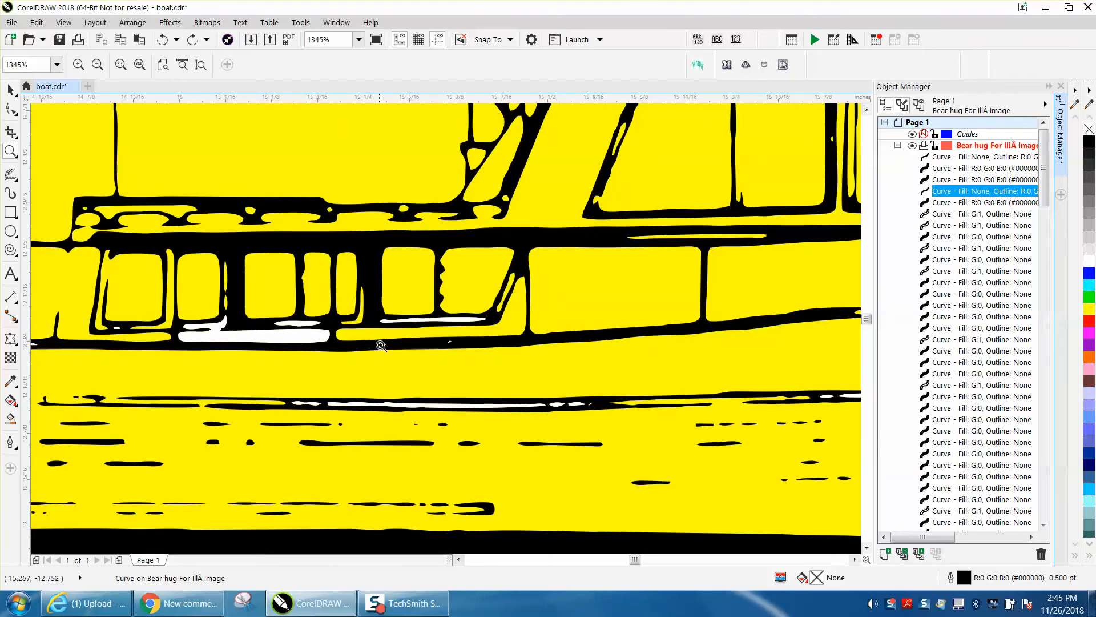
left_click(11, 90)
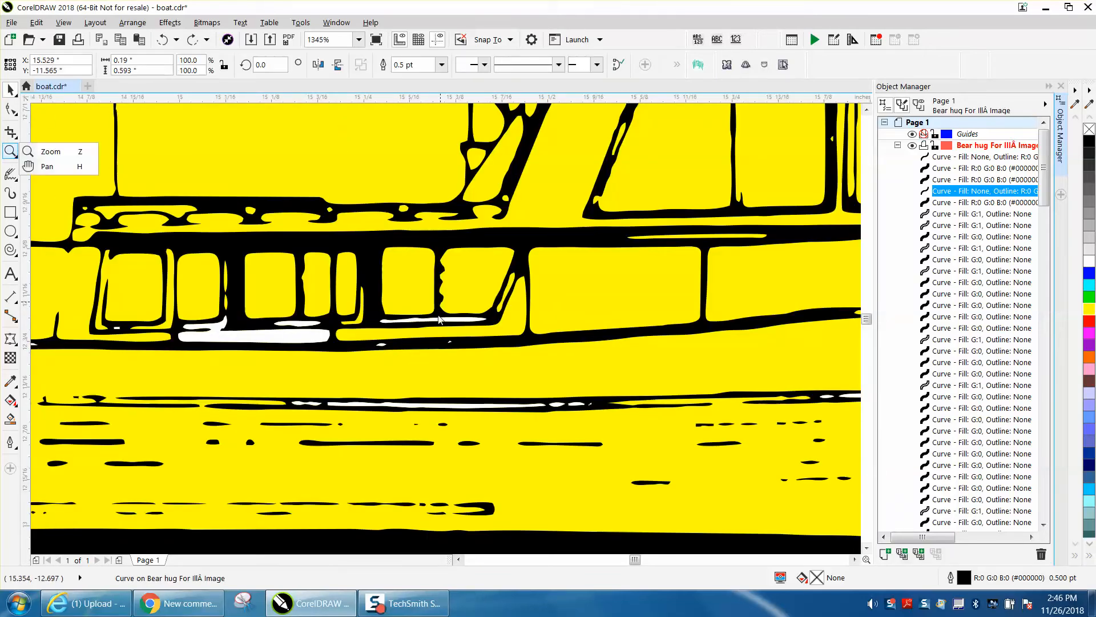
left_click(11, 151)
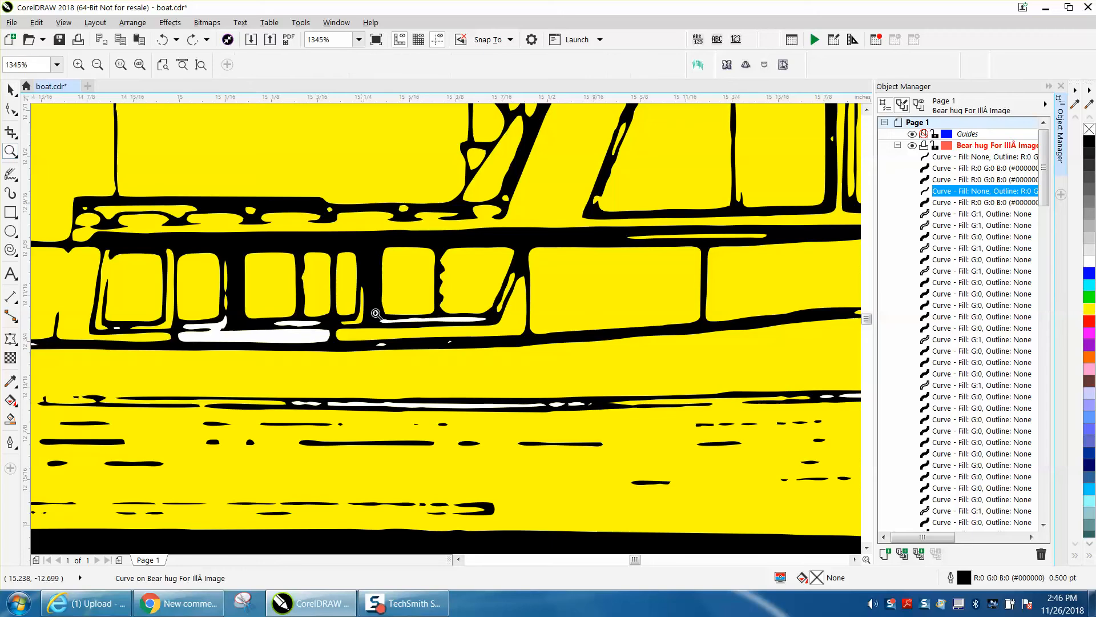
left_click_drag(425, 336, 476, 355)
scroll(476, 355, "down", 3)
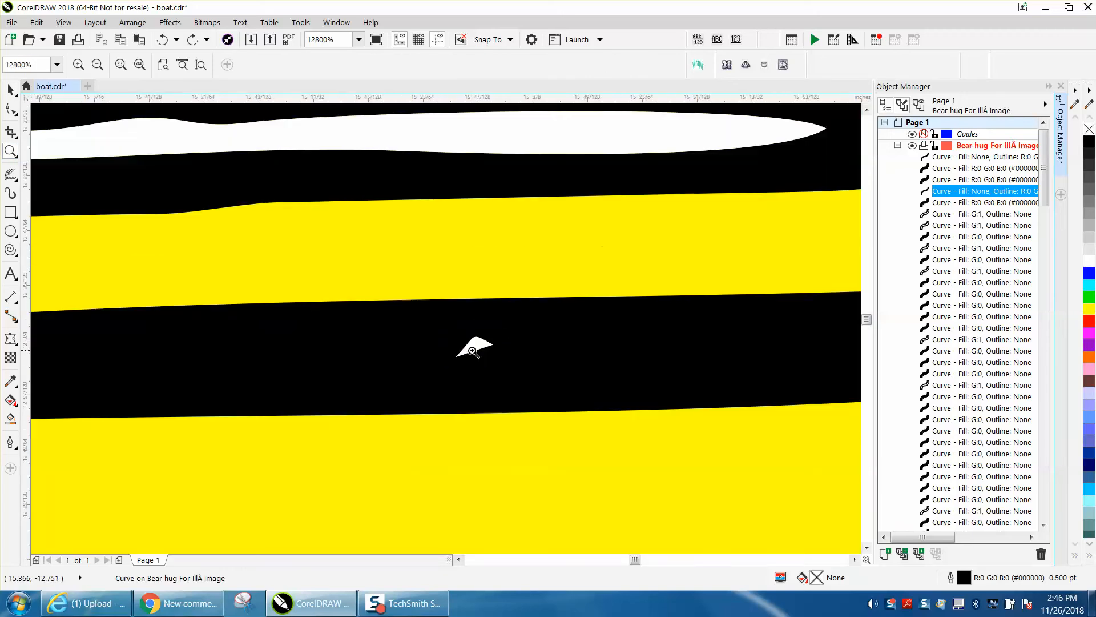
scroll(472, 350, "down", 4)
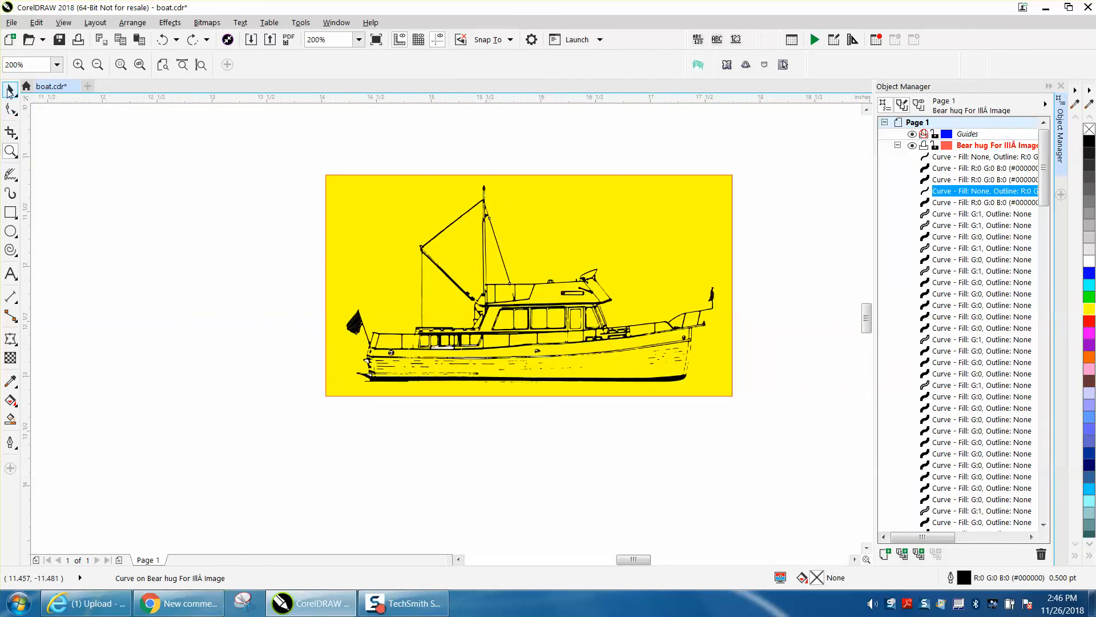
- Close the Object Manager docker and open it again
left_click(9, 90)
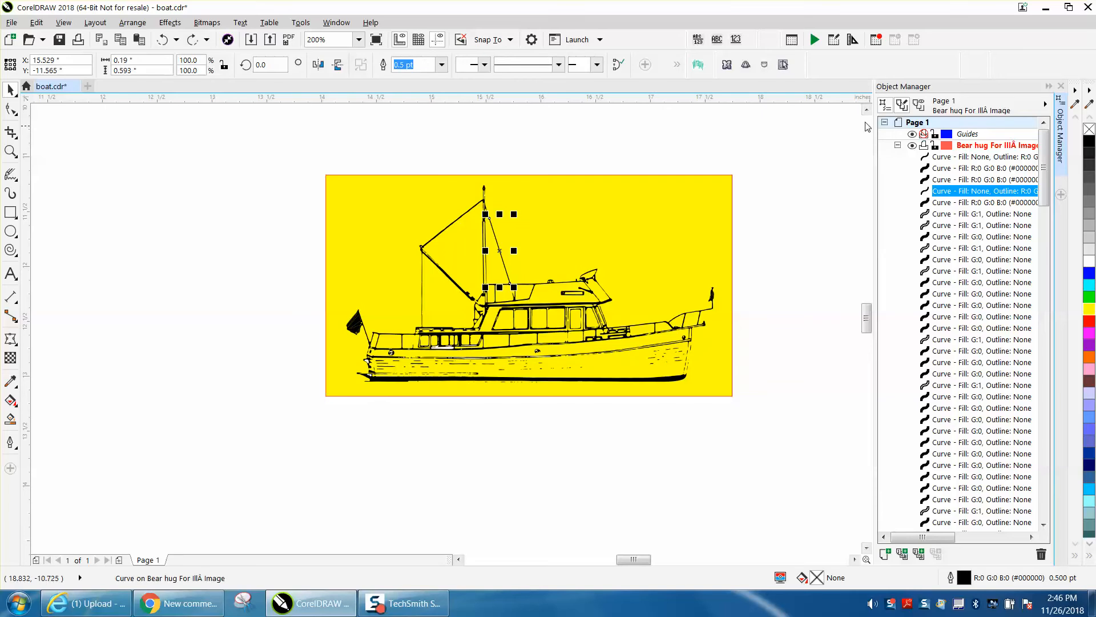
left_click(1061, 86)
left_click(338, 24)
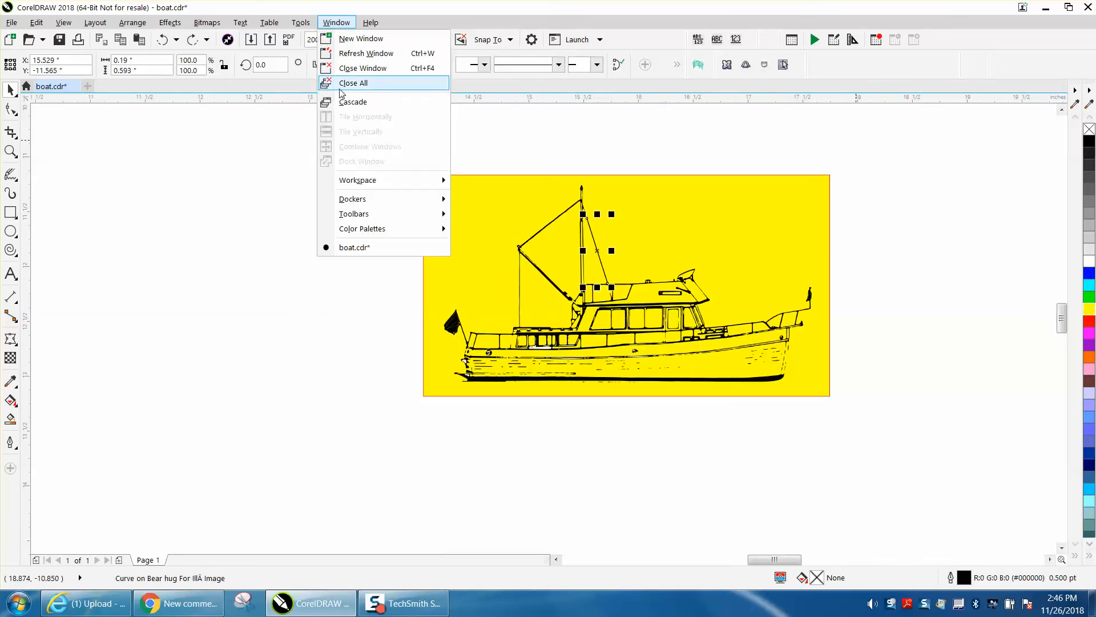
mouse_move(359, 200)
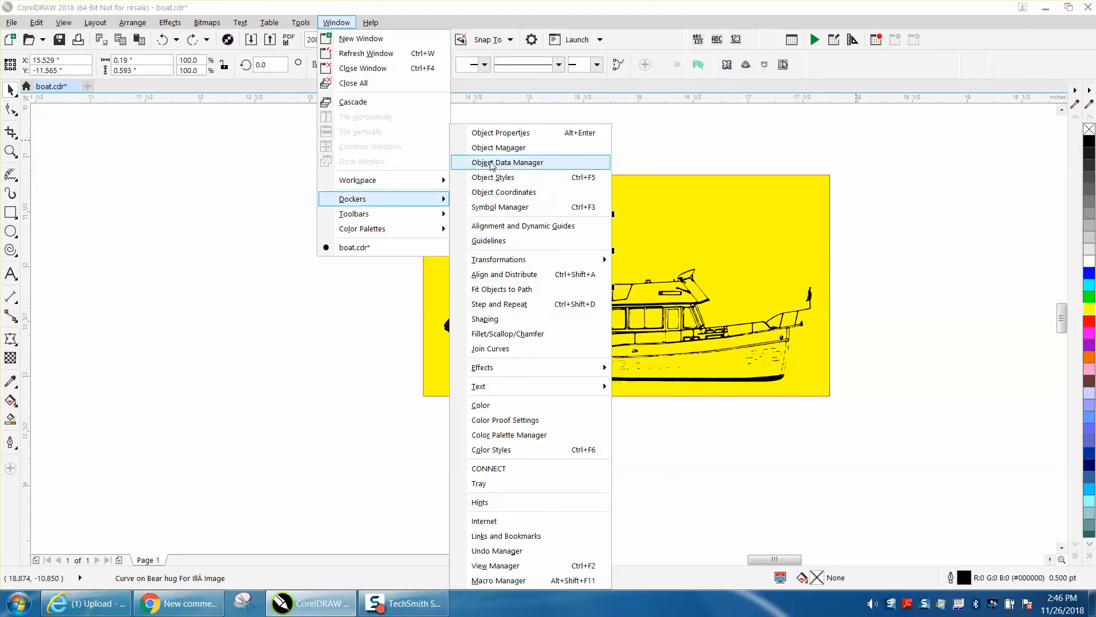
left_click(498, 148)
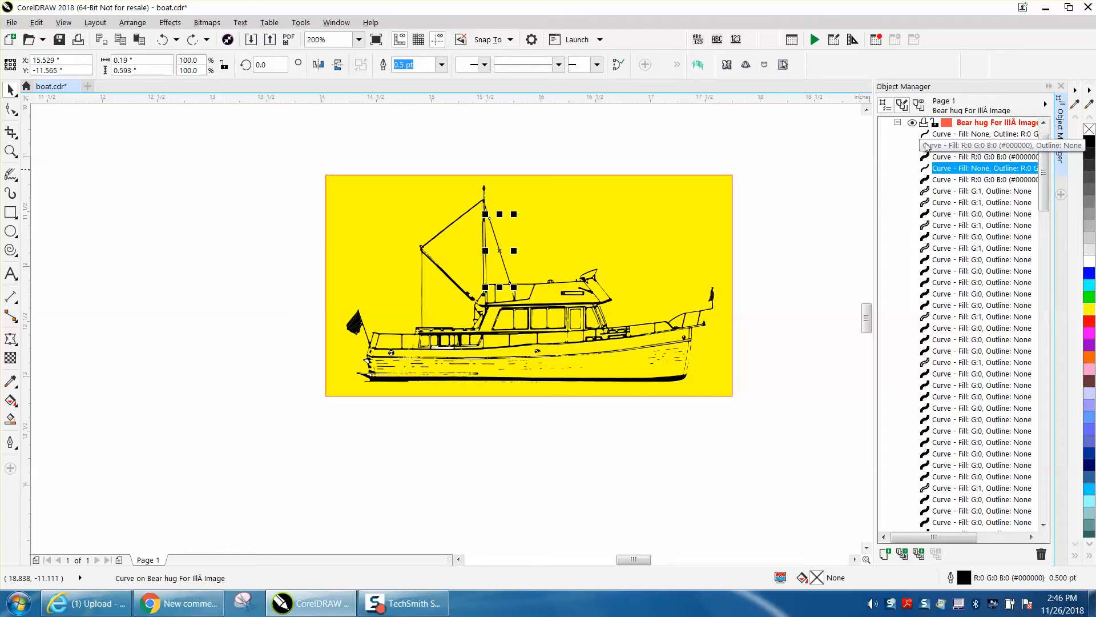
- Select together the first seven curves with fill G:1 near the start of the boat image layer
left_click(930, 191)
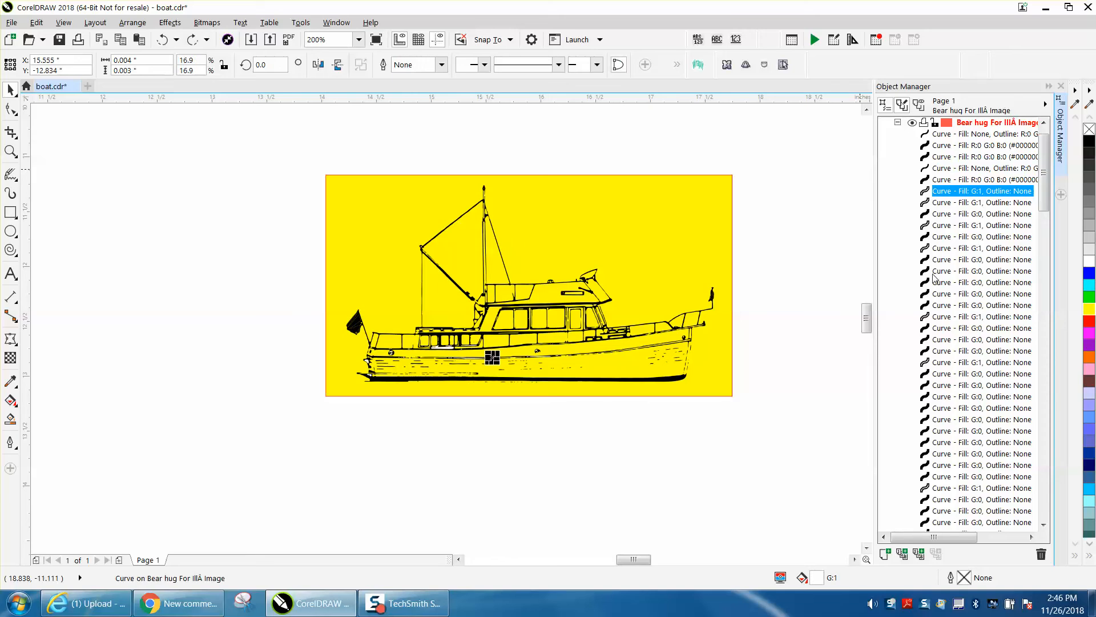
left_click(950, 203, "ctrl")
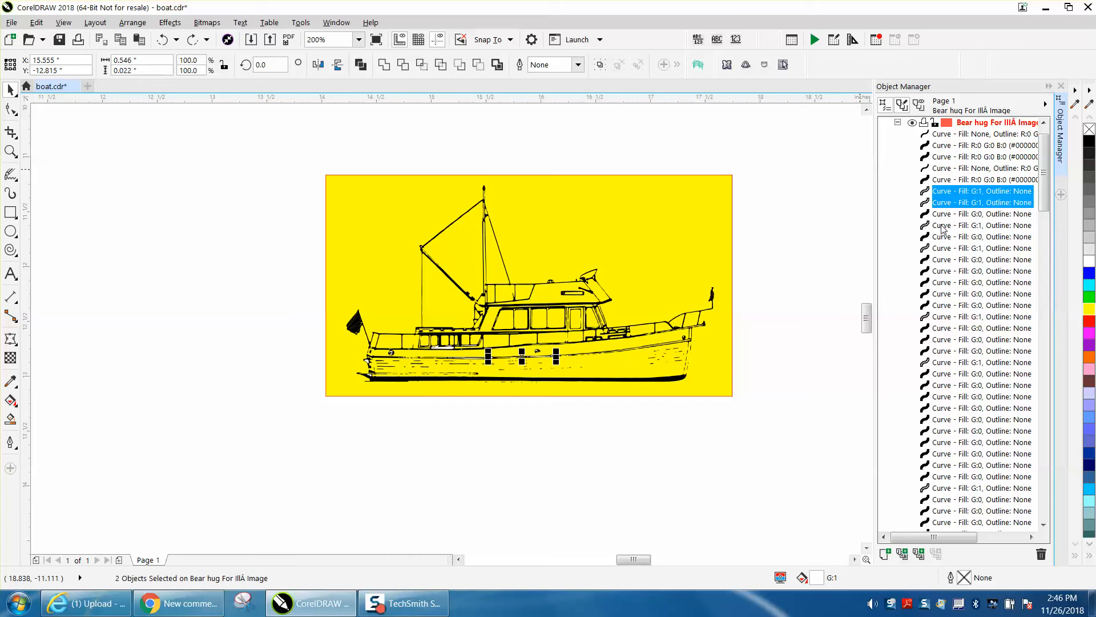
left_click(943, 227, "ctrl")
left_click(939, 249, "ctrl")
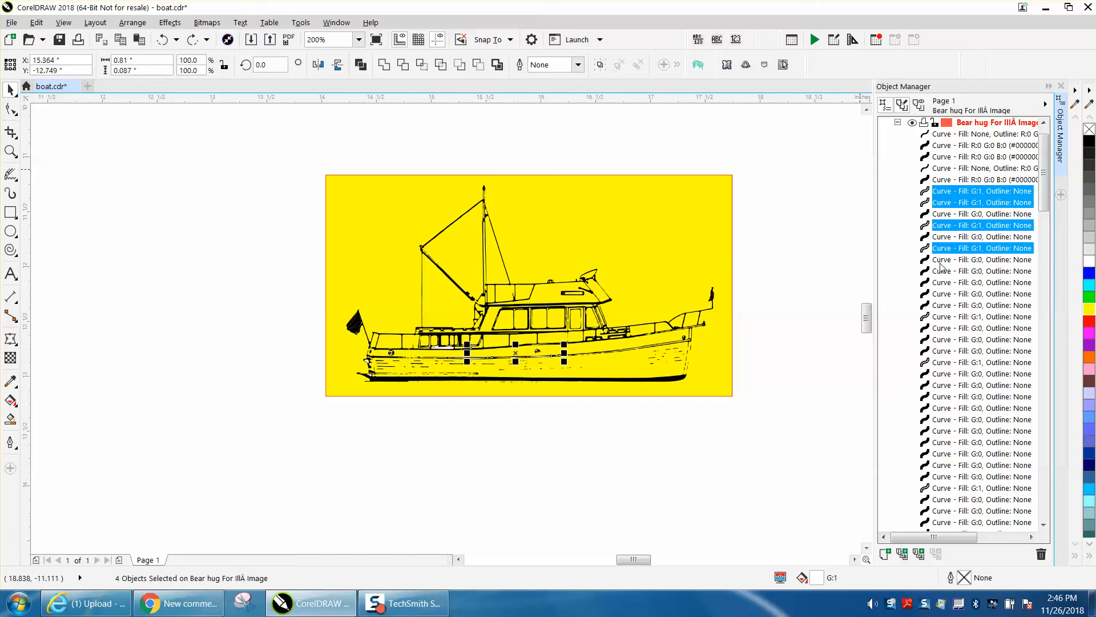
left_click(940, 318, "ctrl")
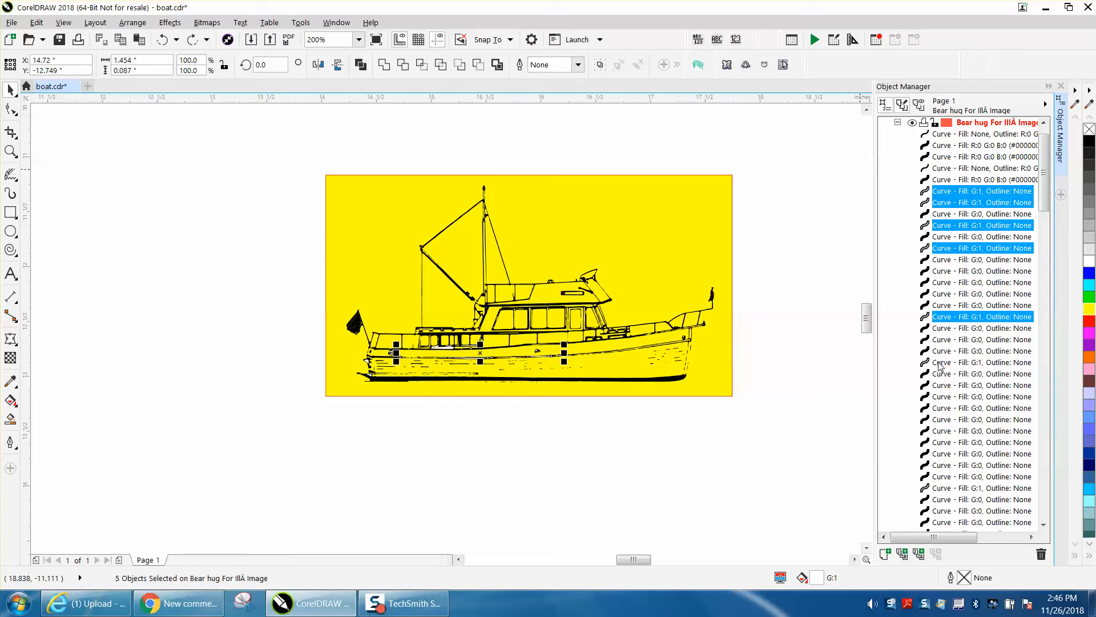
left_click(940, 365, "ctrl")
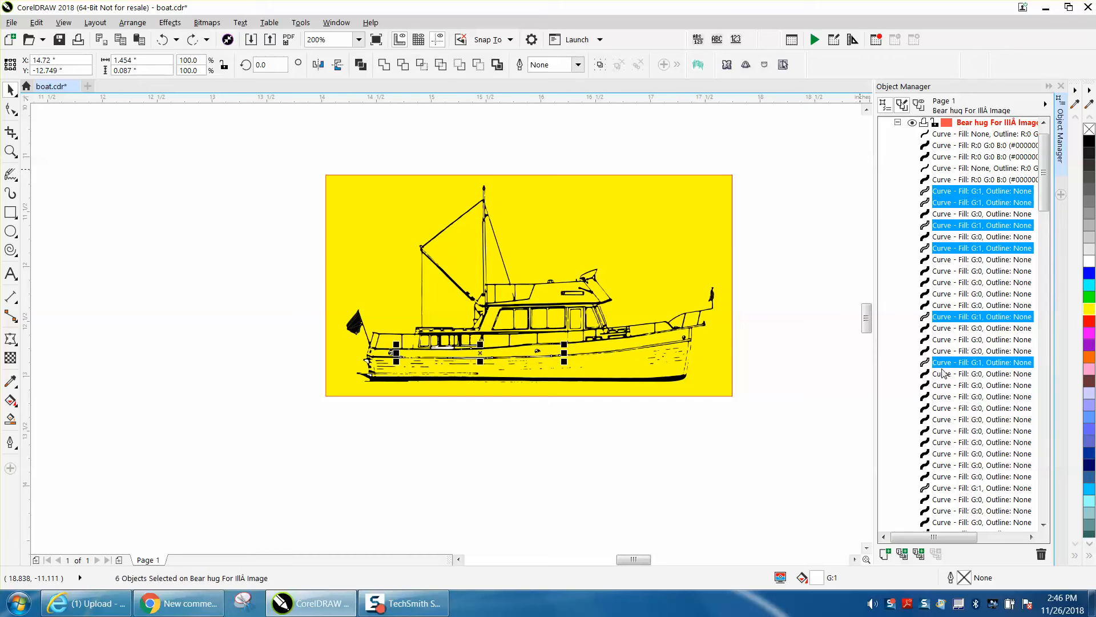
left_click(942, 490, "ctrl")
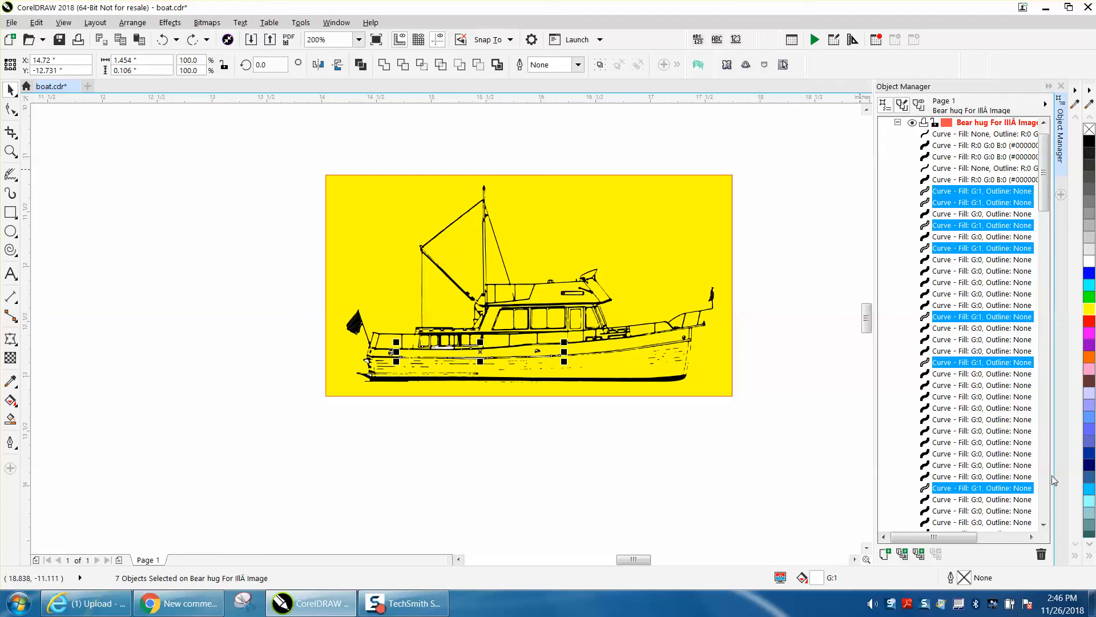
- Add the next three G:1-filled curves further down the layer to the selection
left_click(1044, 525)
left_click(1044, 525)
left_click(1044, 525)
left_click(1043, 525)
left_click(1044, 526)
left_click(1043, 526)
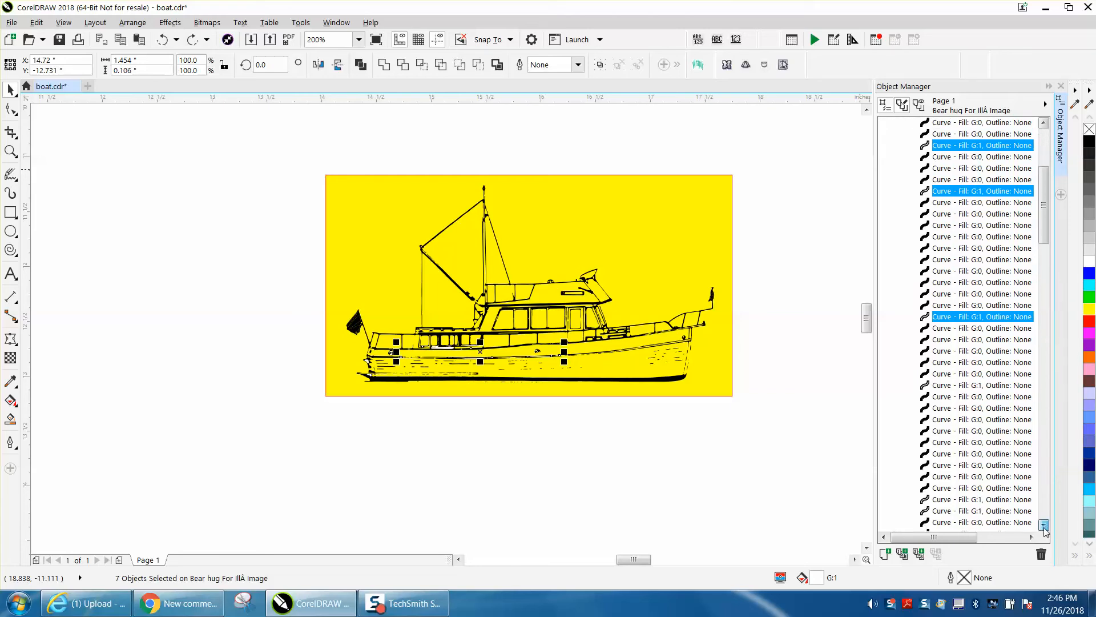
left_click(1044, 526)
left_click(1044, 526)
left_click(933, 376, "ctrl")
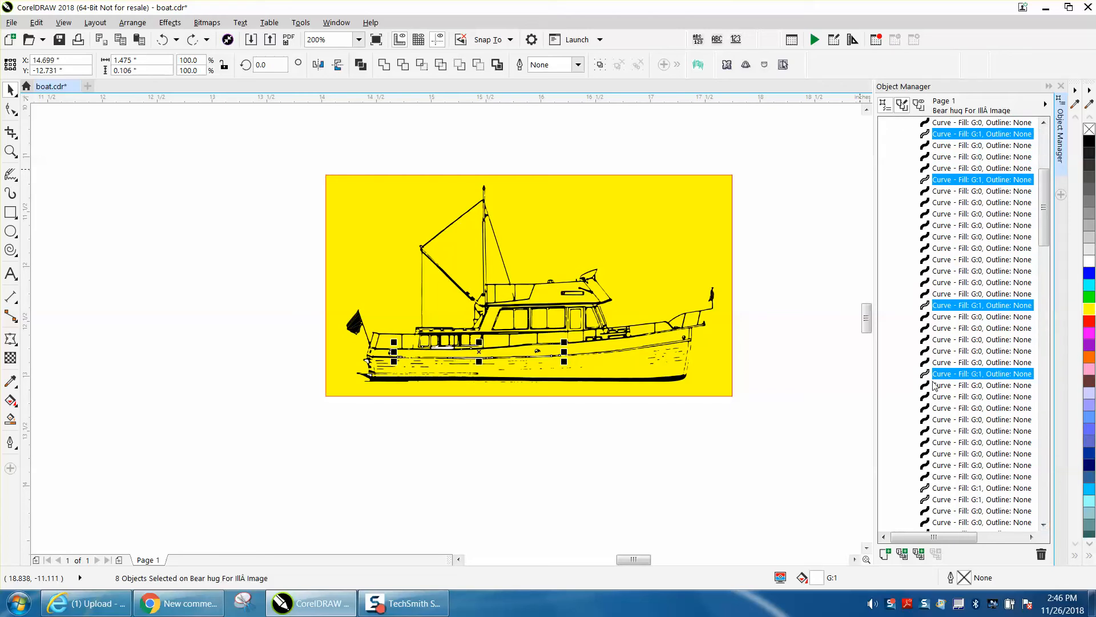
left_click(928, 489, "ctrl")
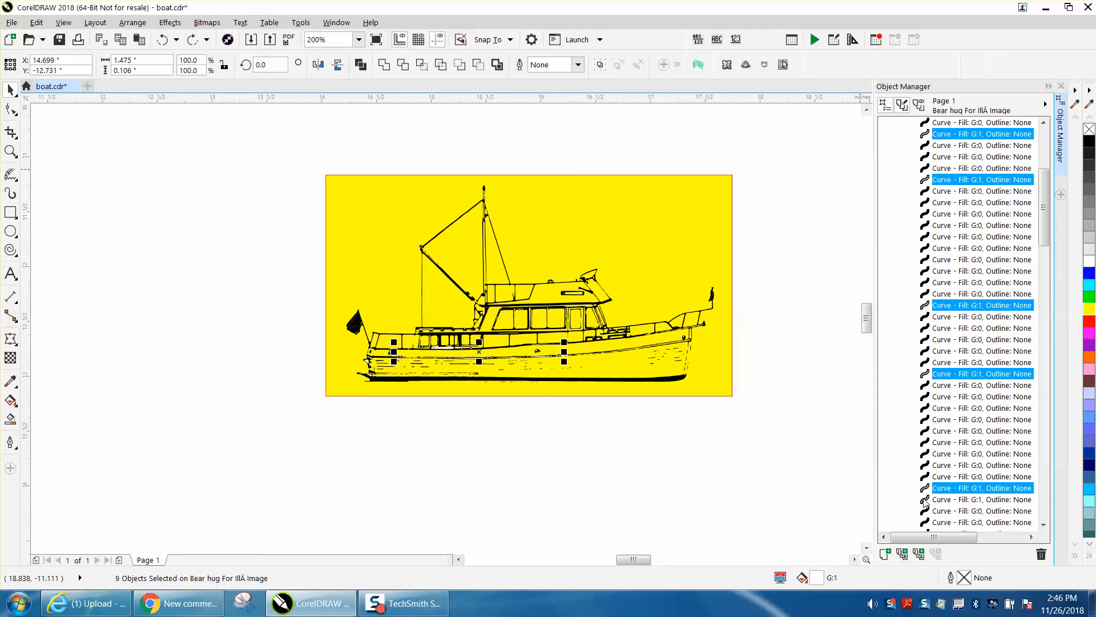
left_click(927, 502, "ctrl")
- Extend the selection with the following five G:1-filled curves in the object list
left_click(1044, 526)
scroll(1040, 525, "down", 7)
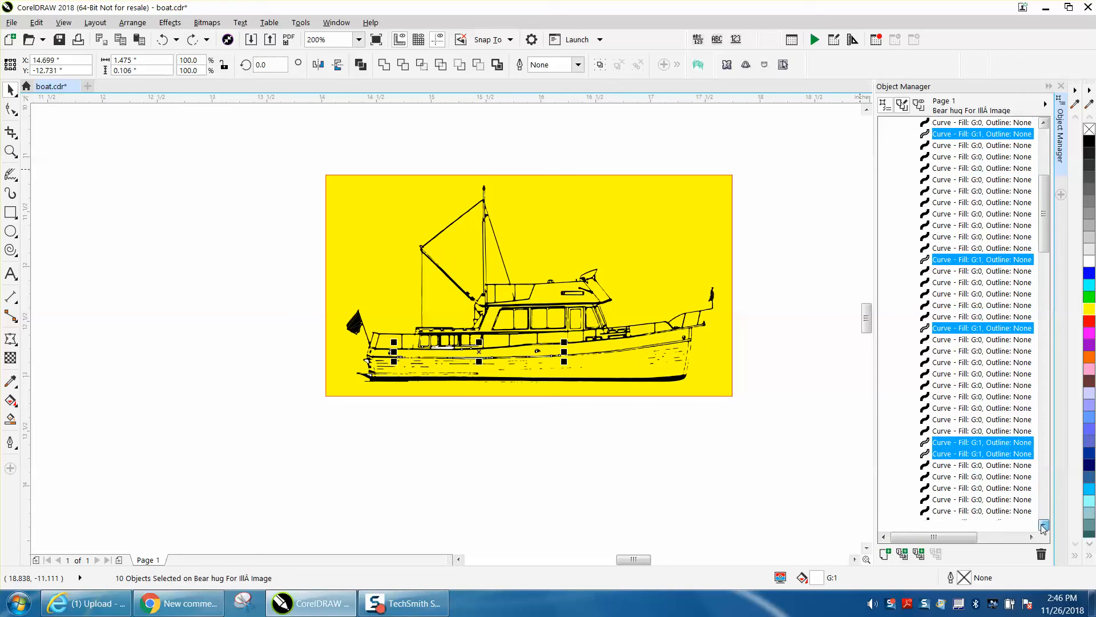
left_click(932, 387, "ctrl")
left_click(929, 398, "ctrl")
left_click(928, 409, "ctrl")
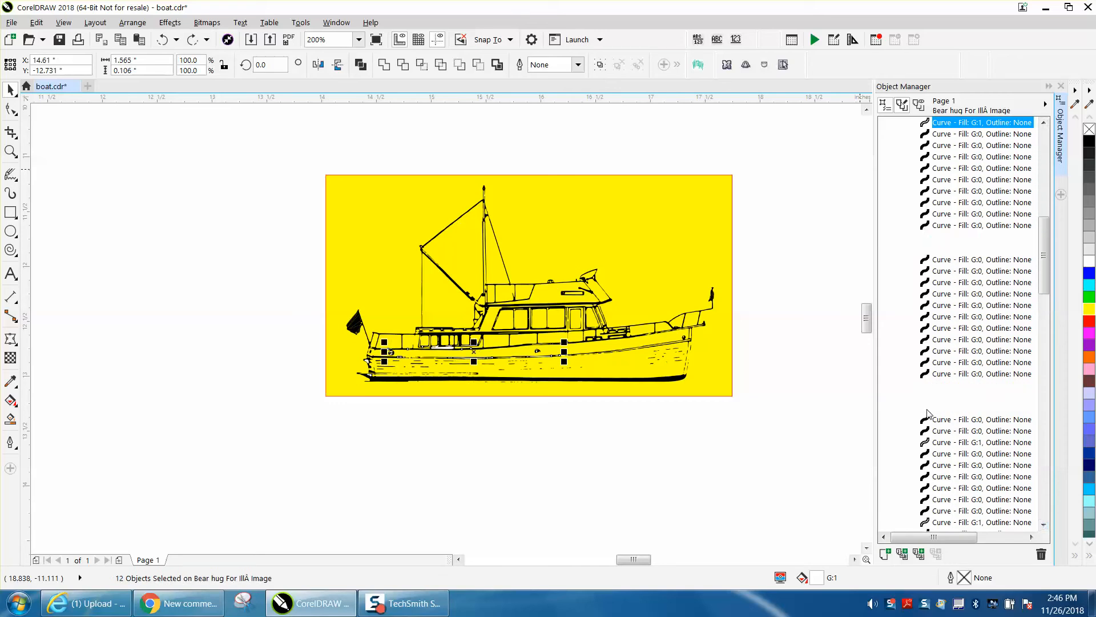
left_click(934, 444, "ctrl")
left_click(937, 523, "ctrl")
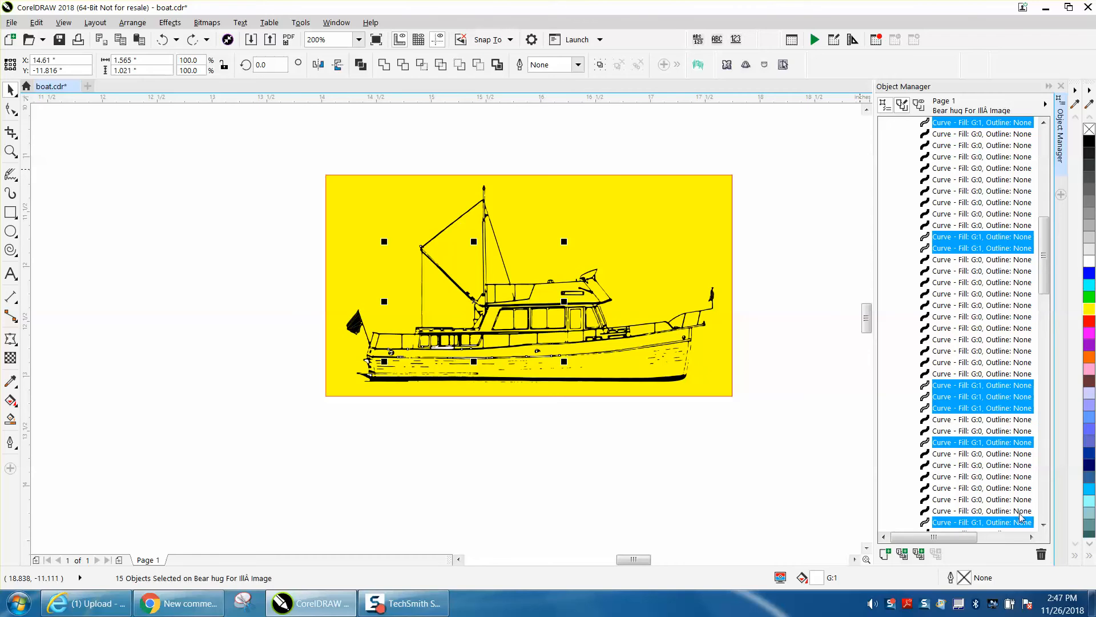
- Include three more G:1-filled curves from around the middle of the layer in the multiple selection
left_click(1044, 525)
scroll(1044, 525, "down", 8)
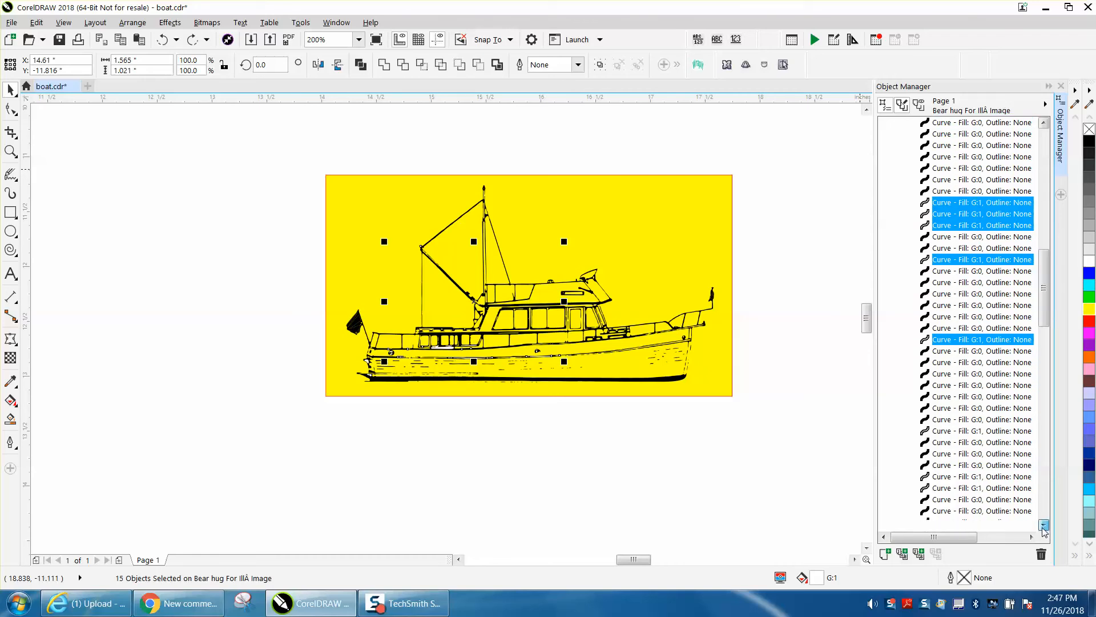
left_click(929, 342, "ctrl")
left_click(926, 386, "ctrl")
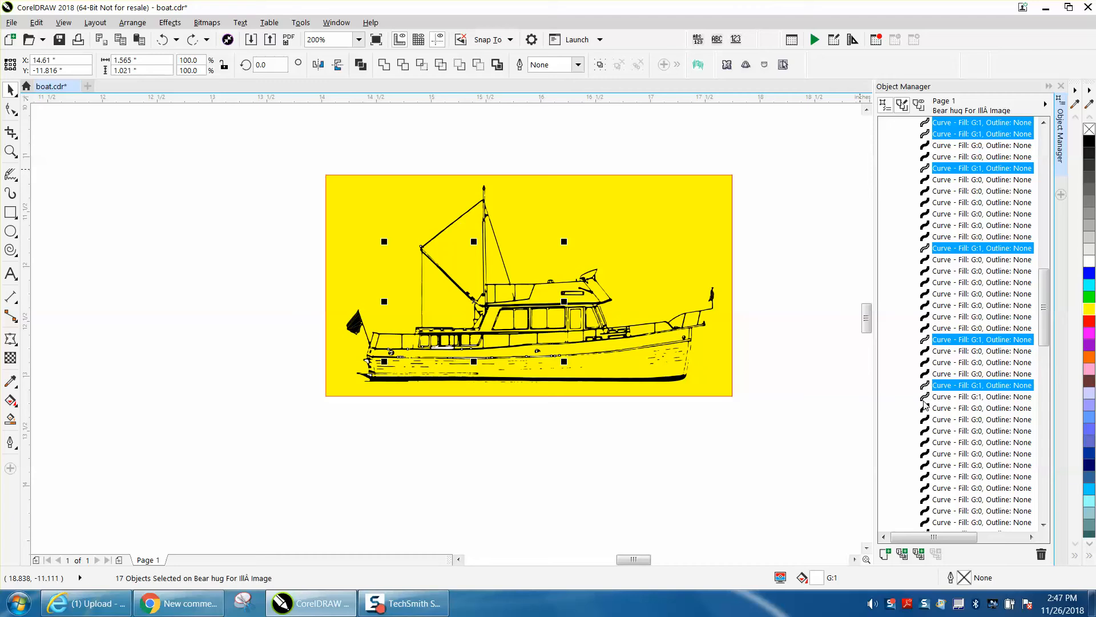
left_click(926, 397, "ctrl")
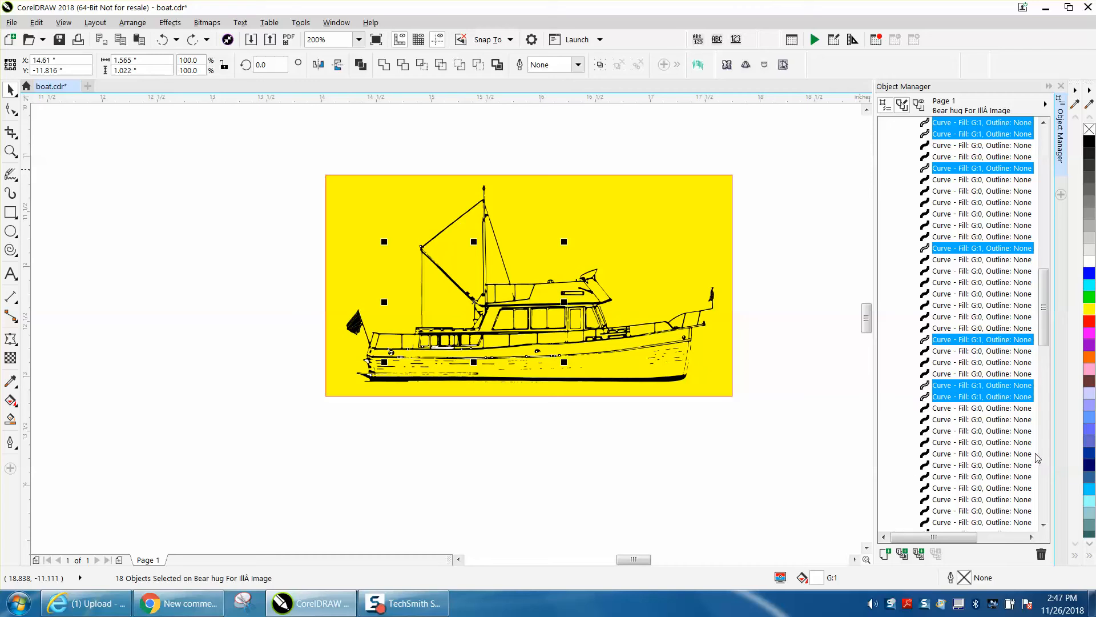
- Select a fresh set of three G:1-filled curves past the middle of the layer and delete them
left_click(1043, 525)
left_click(1044, 525)
left_click(1044, 525)
left_click(1044, 525)
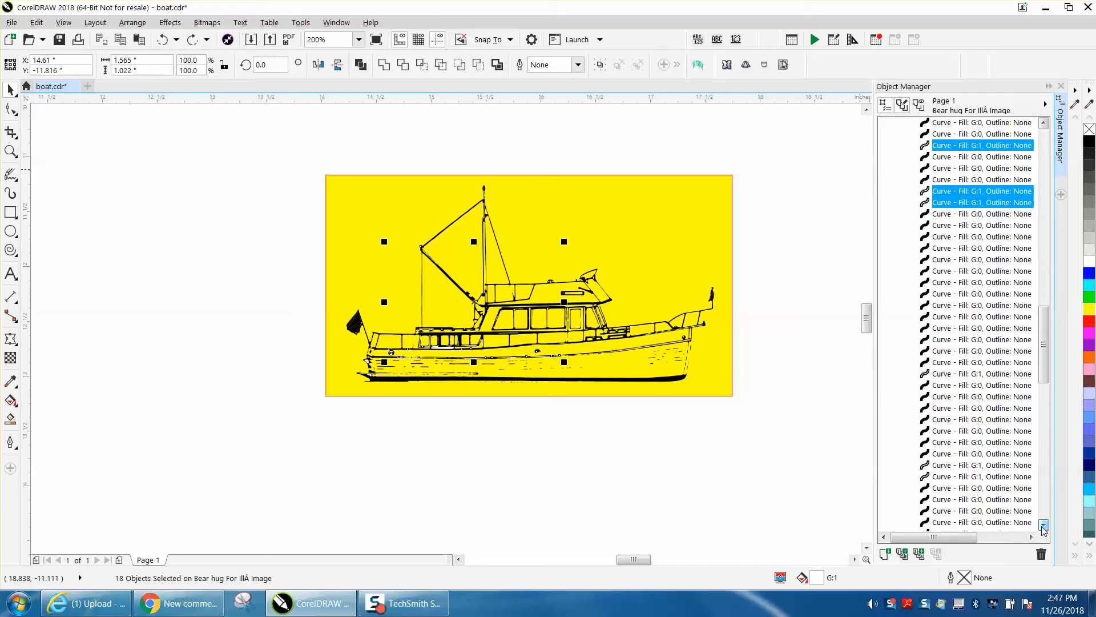
left_click(928, 374)
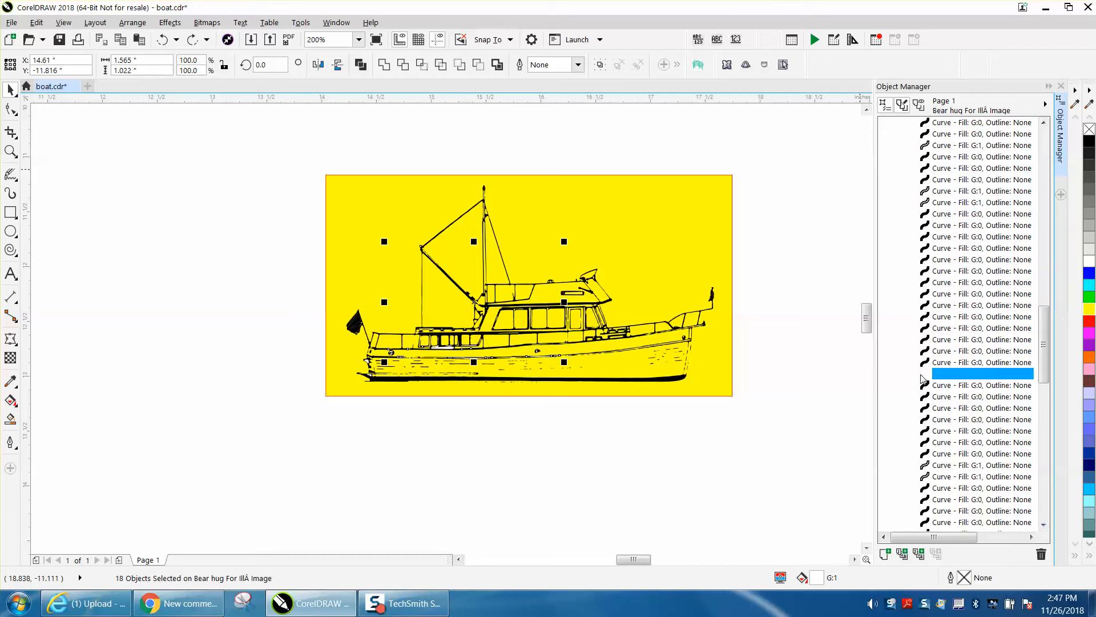
left_click(925, 467, "ctrl")
left_click(925, 477, "ctrl")
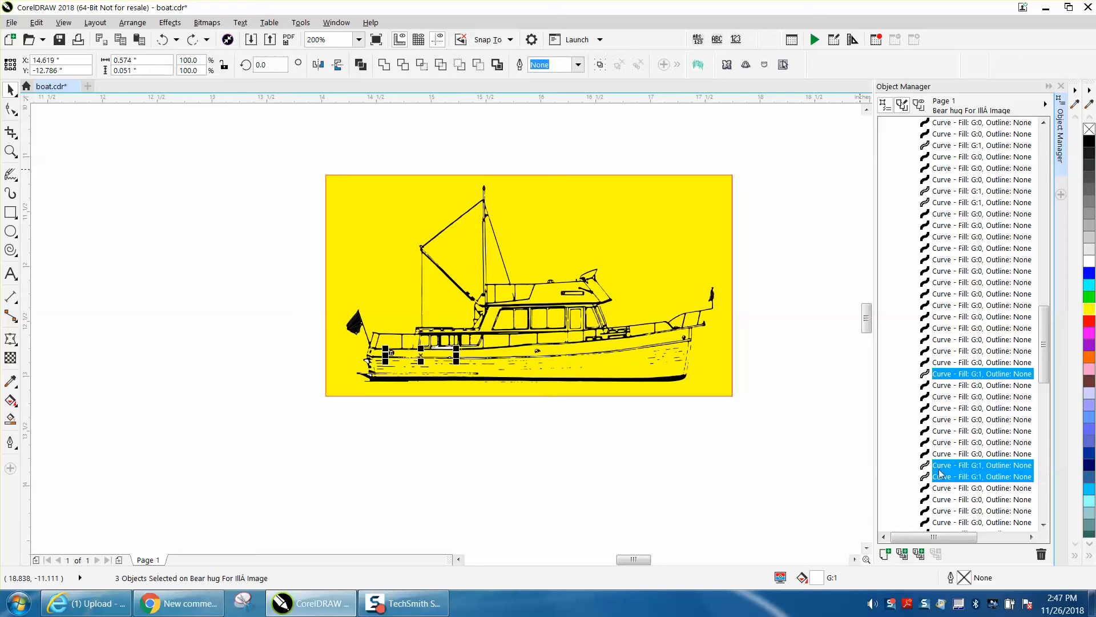
key("Delete")
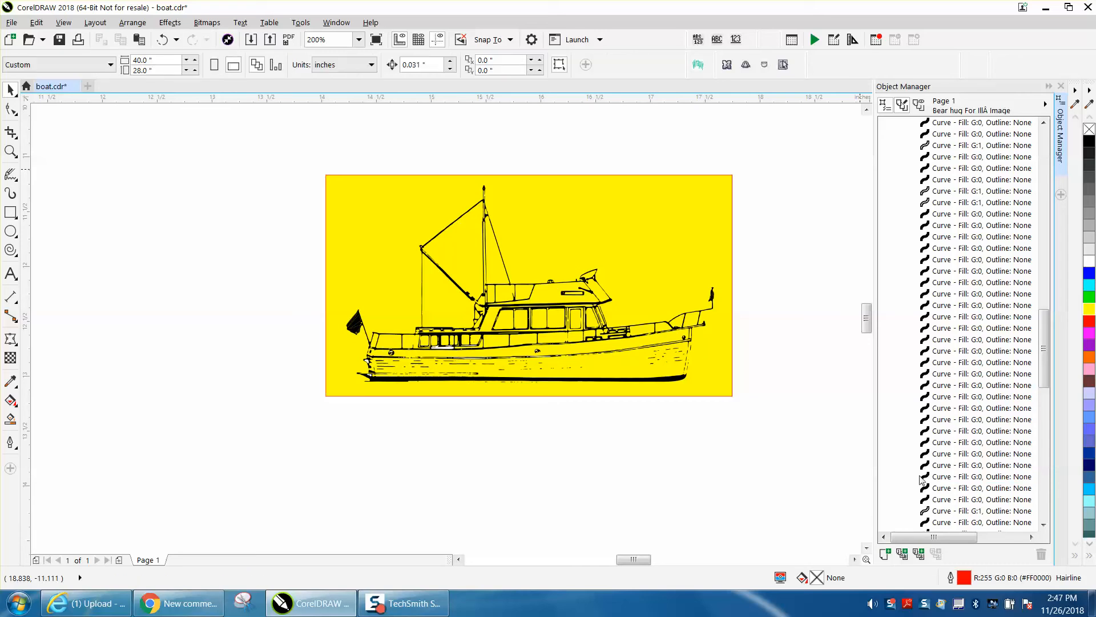
- Delete the next two single G:1-filled curves further down the layer, one at a time
left_click(942, 511)
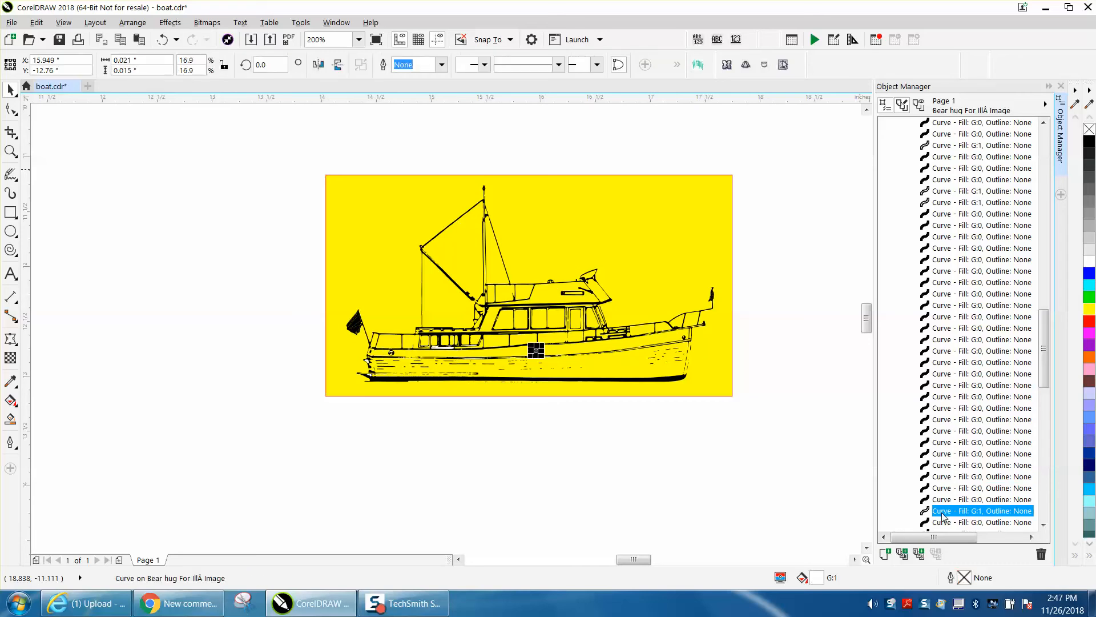
key("Delete")
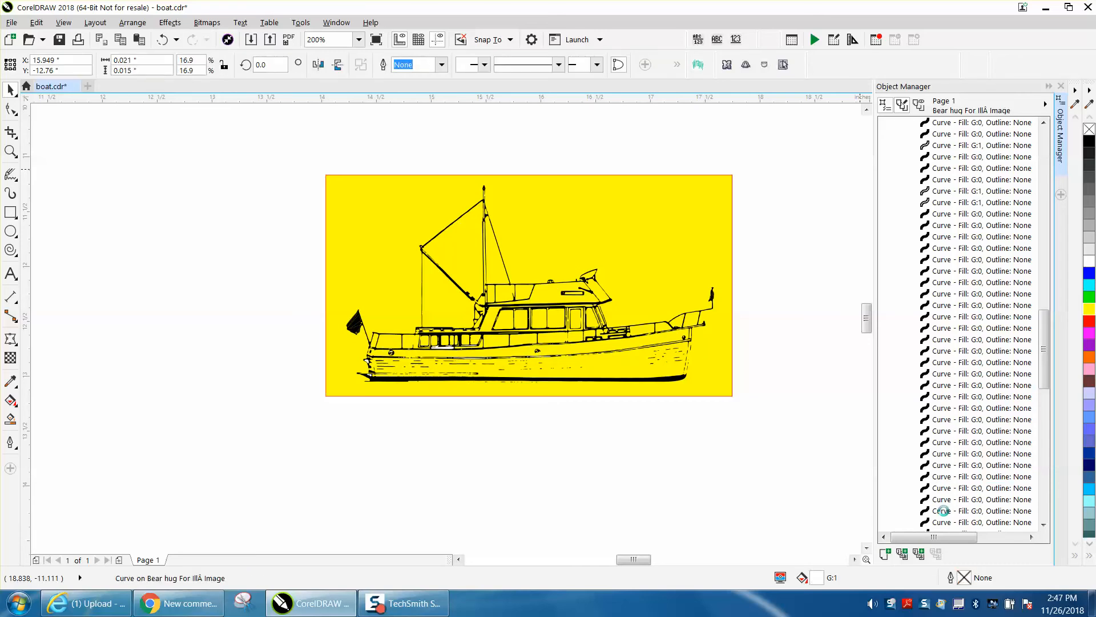
scroll(990, 465, "down", 5)
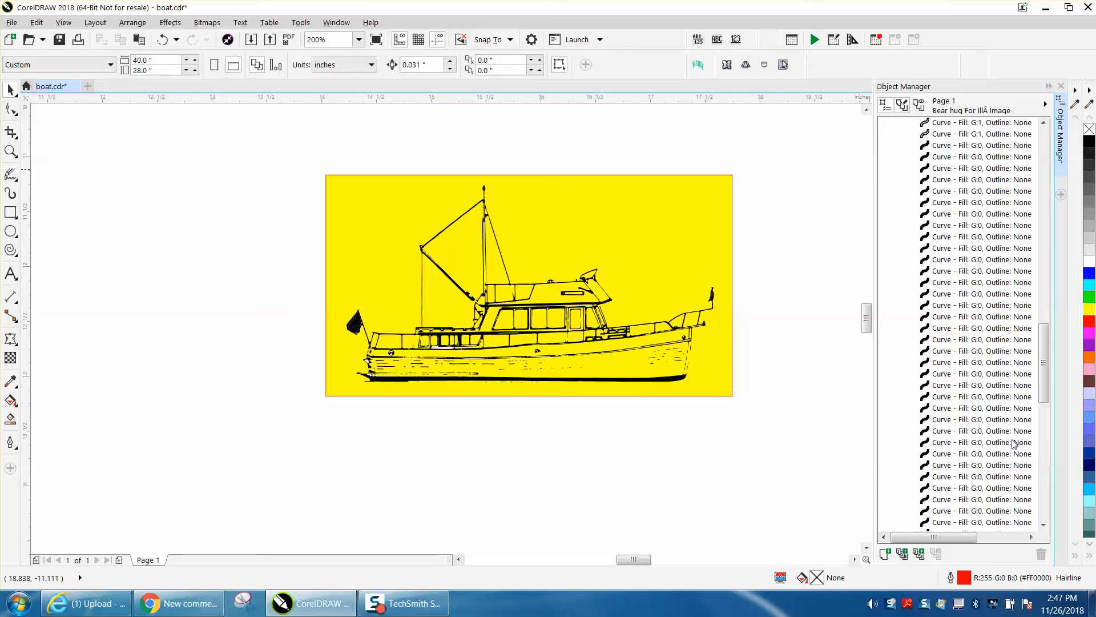
left_click(963, 458)
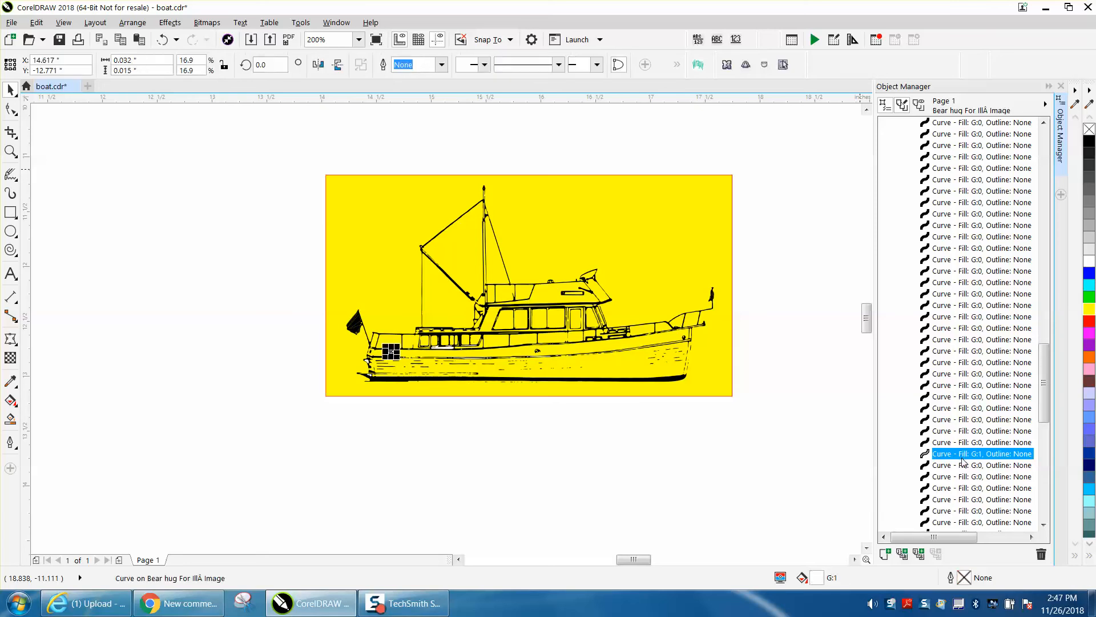
key("Delete")
- Delete three more G:1-filled curves individually in the lower part of the boat image layer
scroll(963, 467, "down", 6)
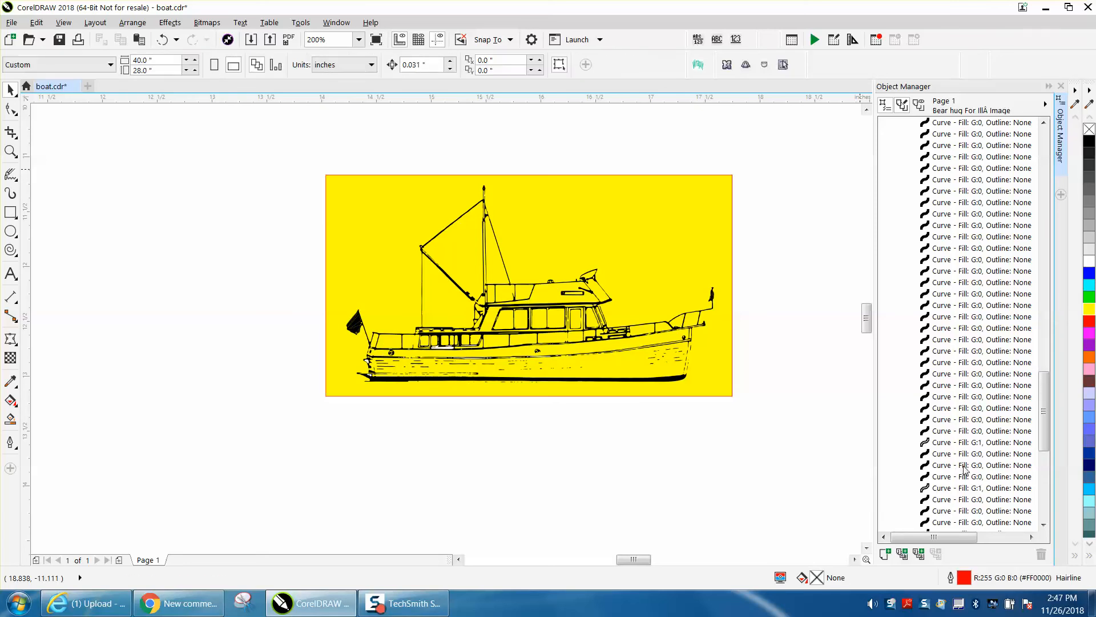
left_click(949, 482)
key("Delete")
left_click(939, 421)
key("Delete")
left_click(943, 375)
key("Delete")
key("Delete")
- Remove another two G:1-filled curves close to the end of the layer's object list
scroll(1045, 423, "down", 3)
left_click(937, 408)
key("Delete")
left_click(947, 341)
key("Delete")
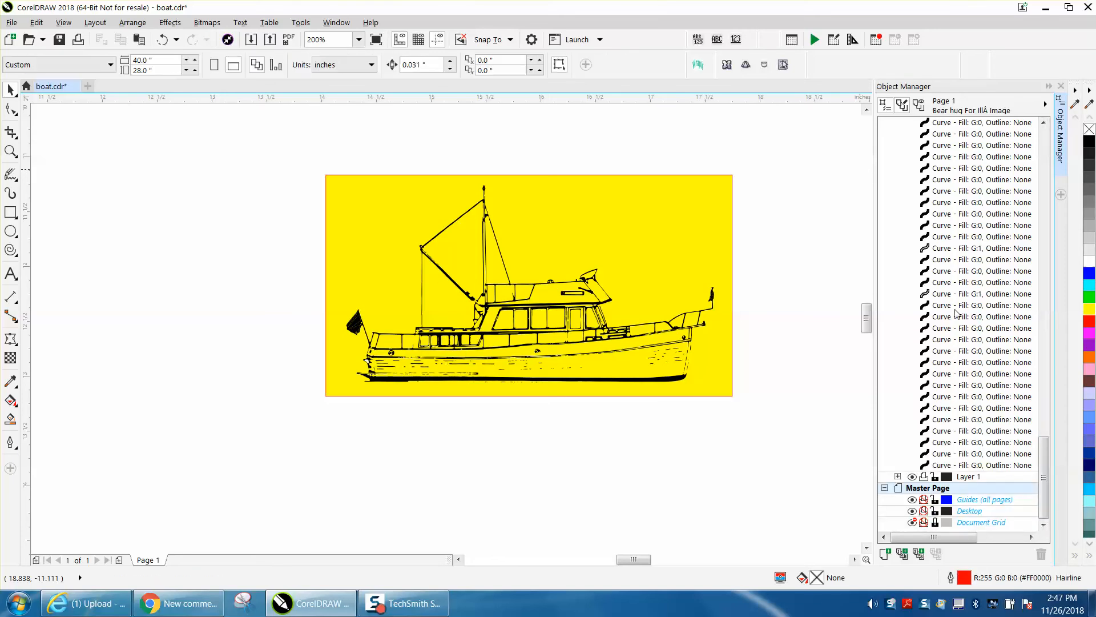
- Delete the last two G:1-filled curves above Layer 1 and check the boat for remaining white areas
left_click(945, 295)
key("Delete")
left_click(946, 261)
key("Delete")
left_click(11, 151)
left_click_drag(343, 223, 743, 418)
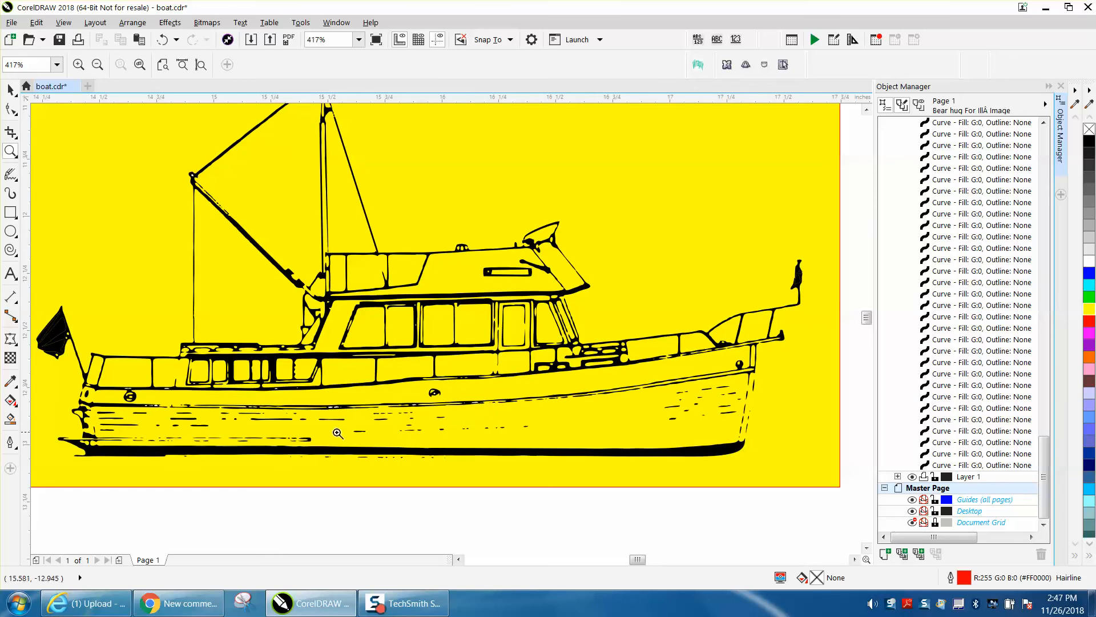
- Delete the larger white G:1-filled shape trapped between the double black lines along the upper hull
left_click_drag(317, 400, 372, 425)
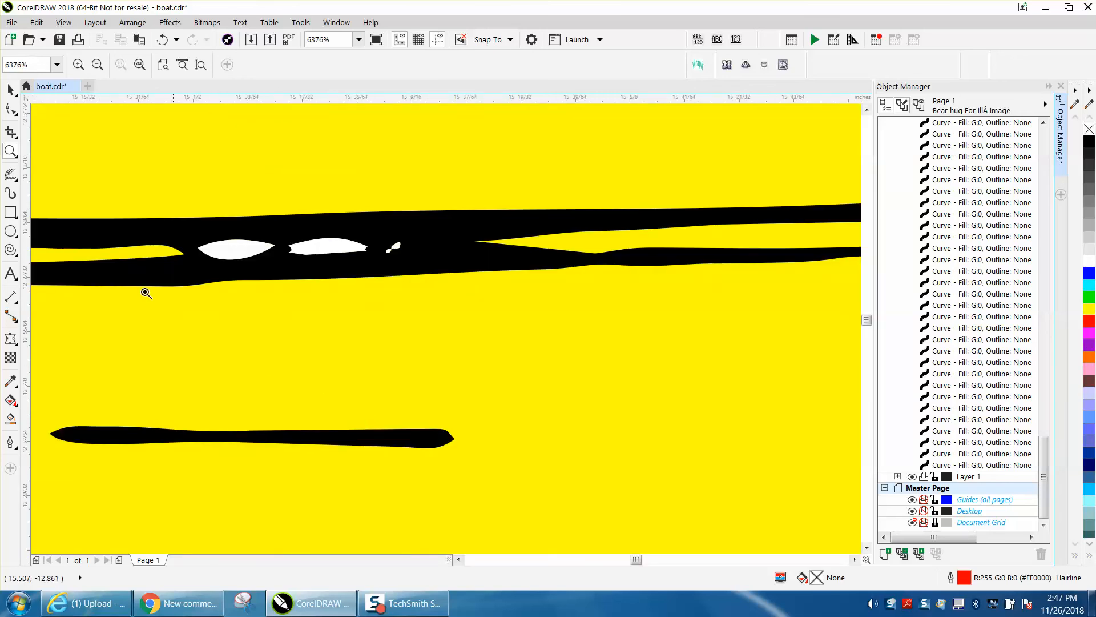
left_click(227, 252)
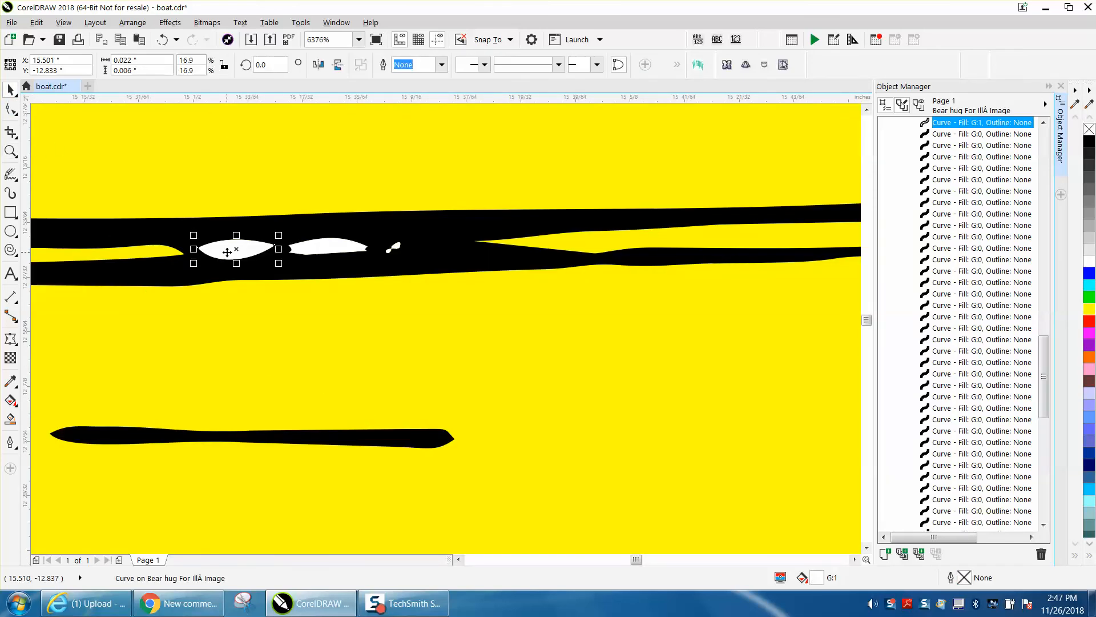
key("Delete")
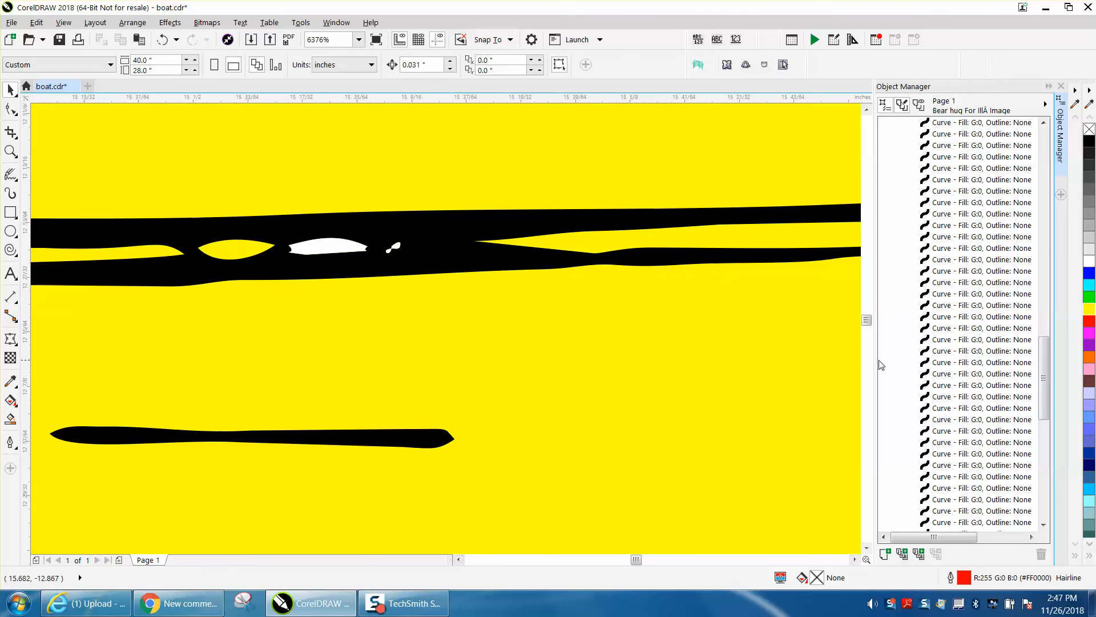
- Find the remaining G:1-filled curves in the middle of the boat layer's object list and delete the first two
left_click_drag(1046, 371, 1050, 292)
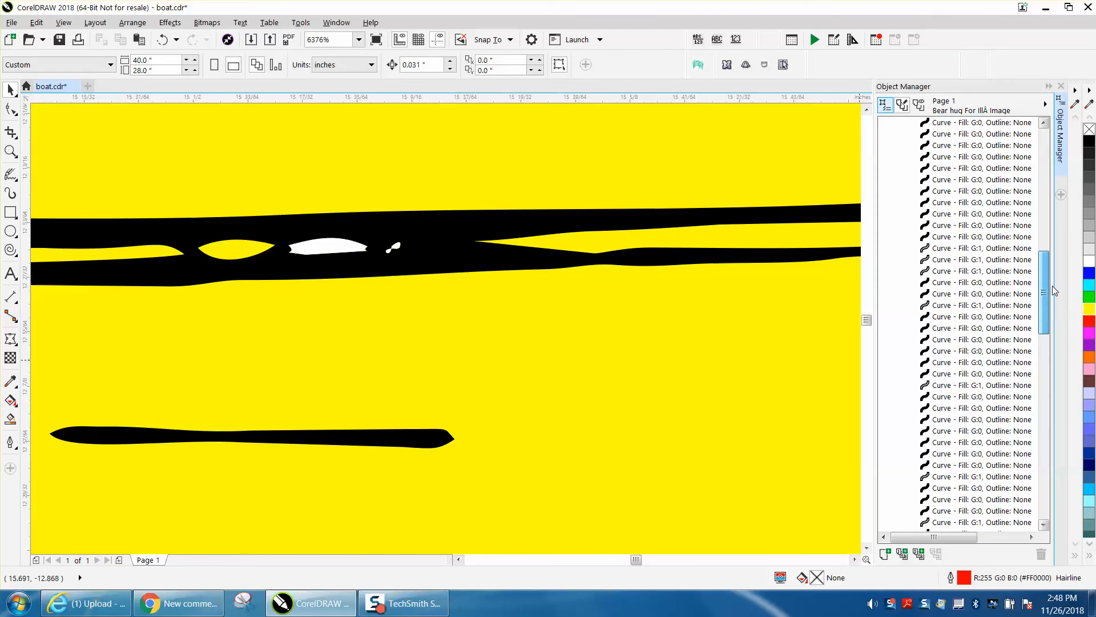
left_click(925, 250)
key("Delete")
left_click(926, 261)
key("Delete")
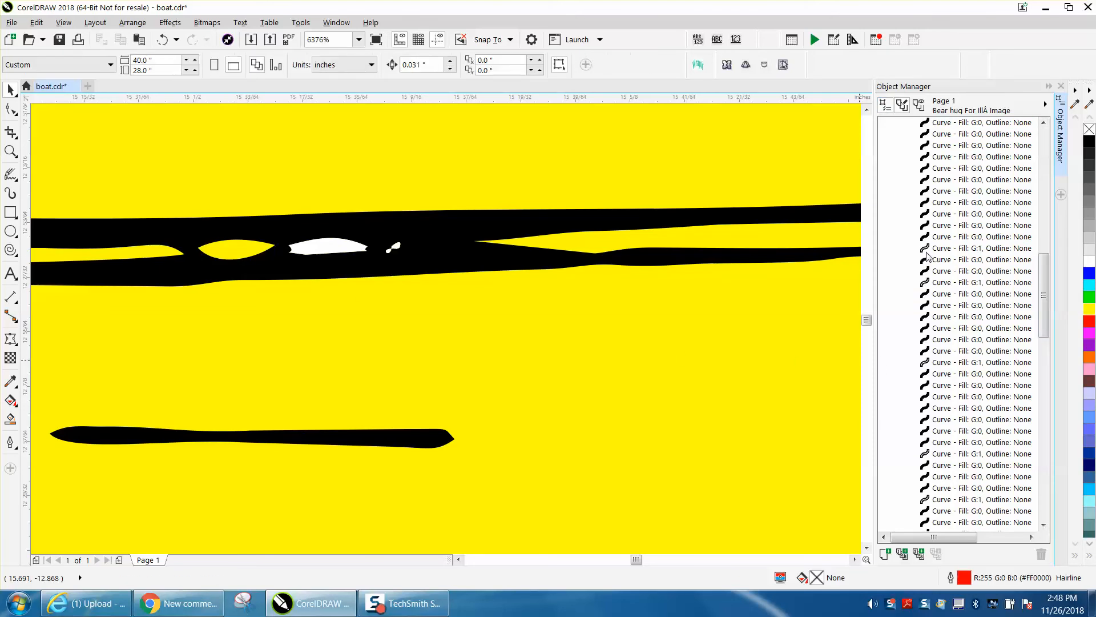
- Delete three more G:1-filled curves one by one in the same stretch of the object list
left_click(928, 249)
key("Delete")
left_click(926, 272)
key("Delete")
left_click(927, 432)
key("Delete")
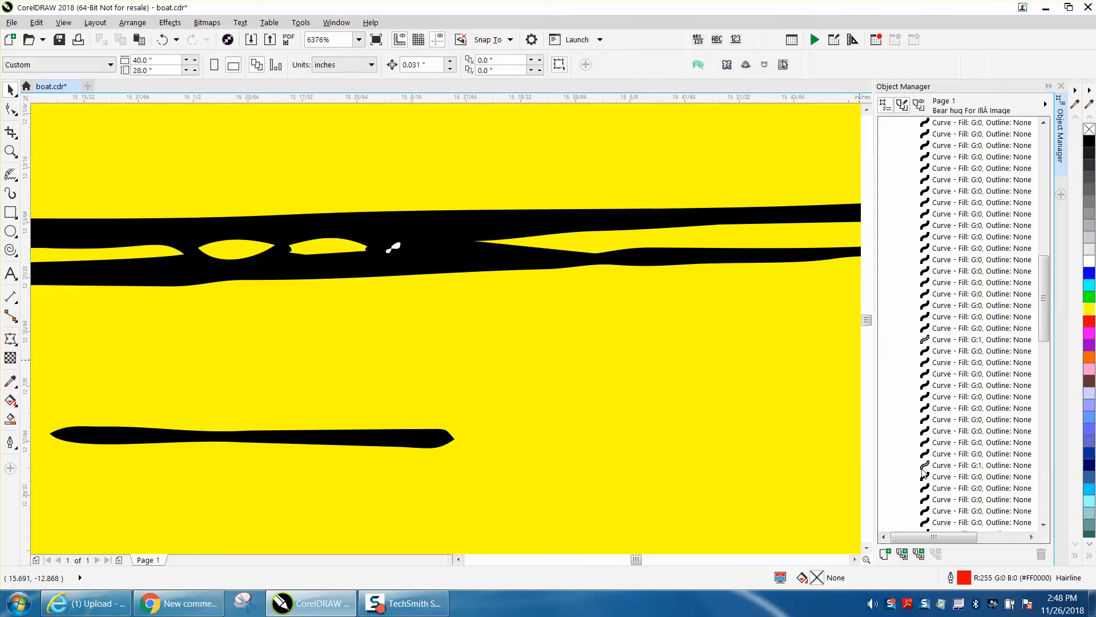
- Delete the last two G:1-filled curves still listed in this middle stretch of the boat layer
left_click(923, 466)
key("Delete")
left_click(926, 340)
key("Delete")
- Delete four G:1-filled curves individually from the next higher section of the boat layer
scroll(926, 346, "up", 6)
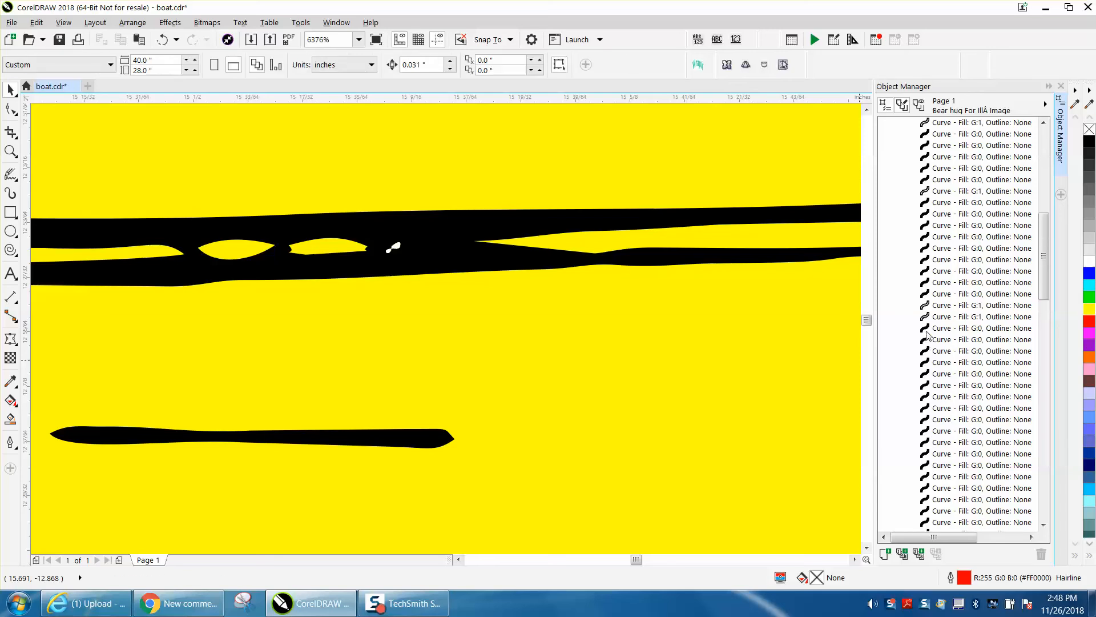
left_click(926, 193)
key("Delete")
left_click(926, 296)
key("Delete")
left_click(926, 295)
key("Delete")
left_click(939, 125)
key("Delete")
- Remove another two G:1-filled curves further up, closer to the start of the boat layer
left_click_drag(1042, 252, 1041, 198)
left_click(940, 193)
key("Delete")
left_click(941, 227)
key("Delete")
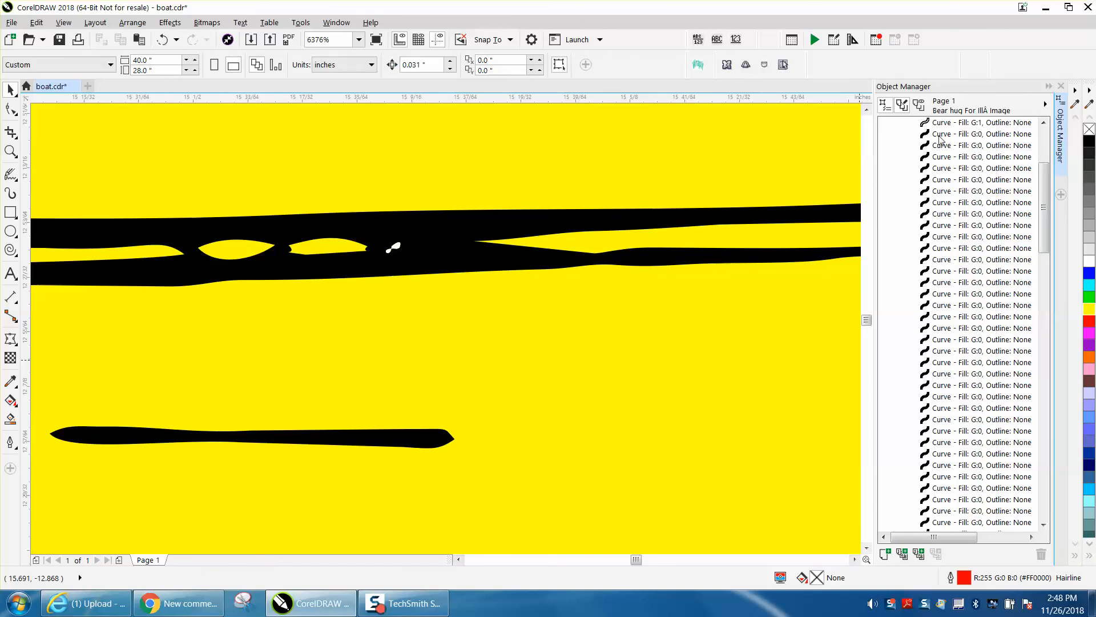
- Delete the G:1-filled curves at the start of the boat layer and check the hull for remaining white areas
scroll(1048, 164, "up", 4)
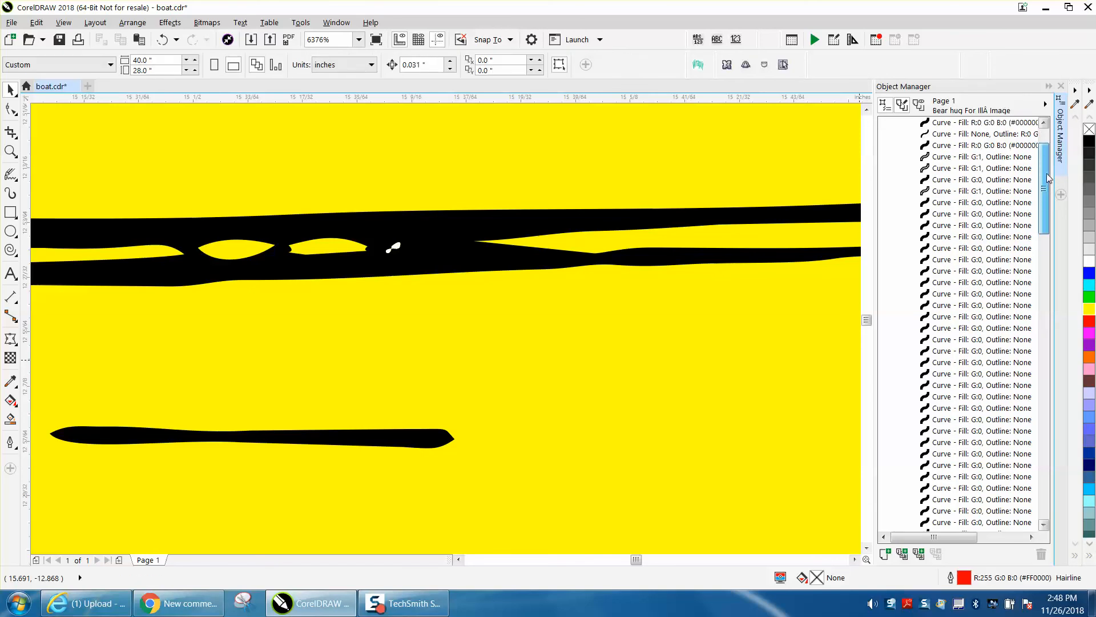
left_click(942, 213)
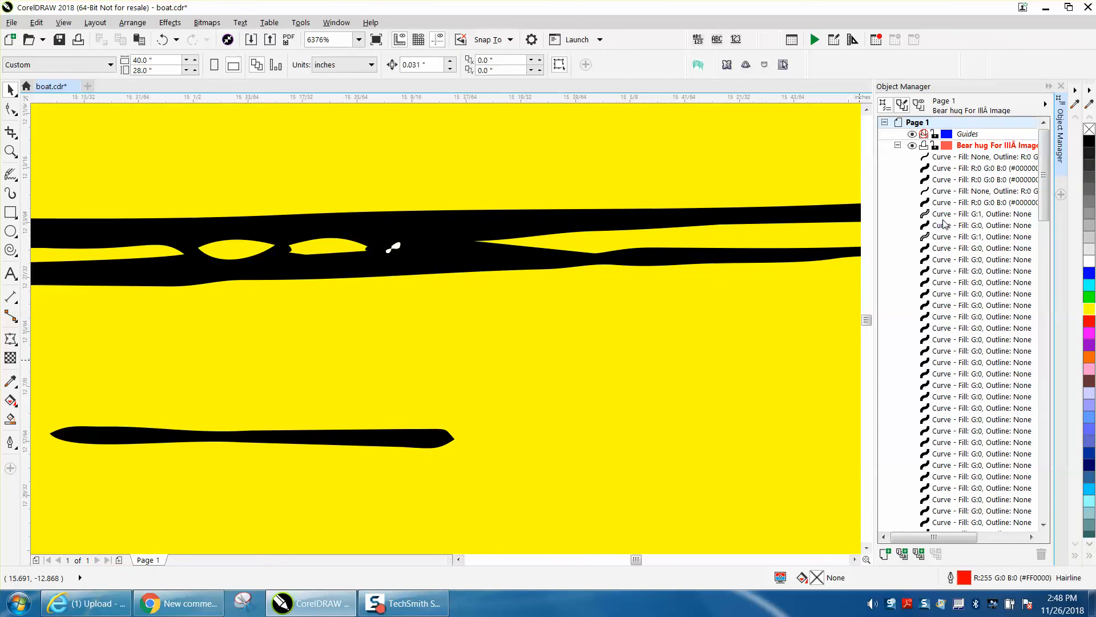
key("Delete")
scroll(884, 295, "down", 1)
left_click(728, 324)
scroll(741, 323, "down", 3)
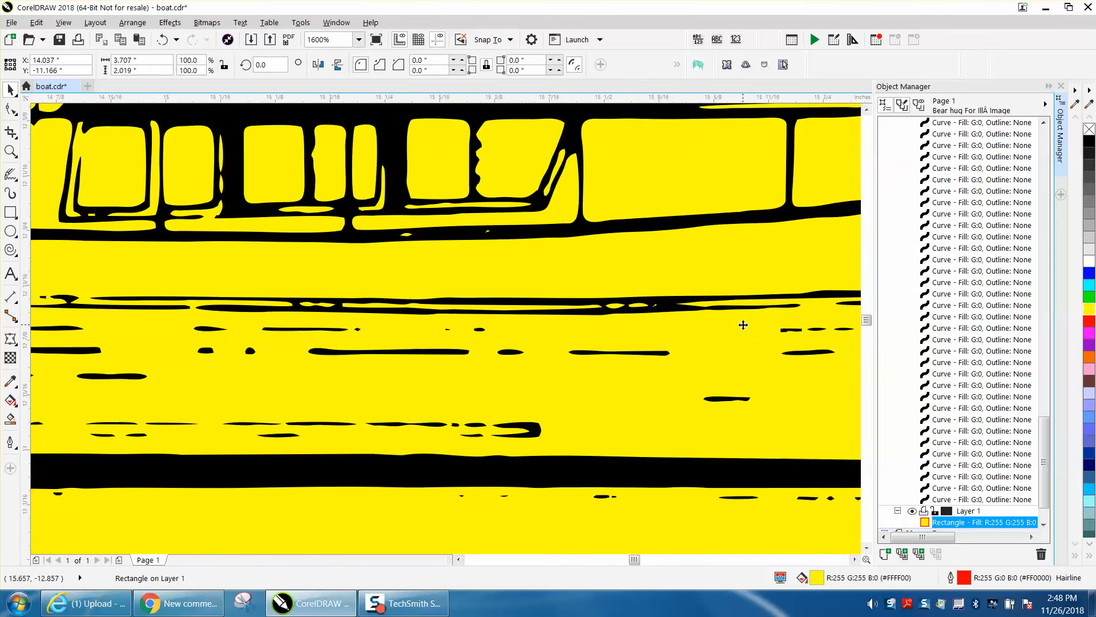
scroll(743, 325, "down", 1)
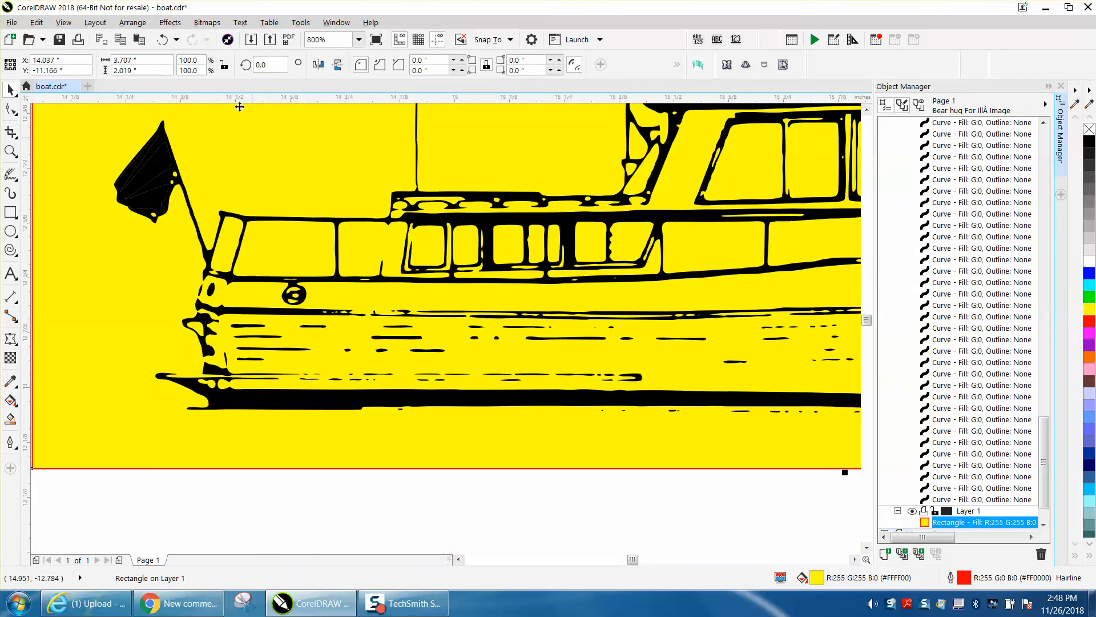
- Undo the last 28 actions, back to the point where the yellow rectangle was sent to the back of the page
left_click(177, 39)
scroll(182, 127, "down", 5)
scroll(182, 127, "down", 2)
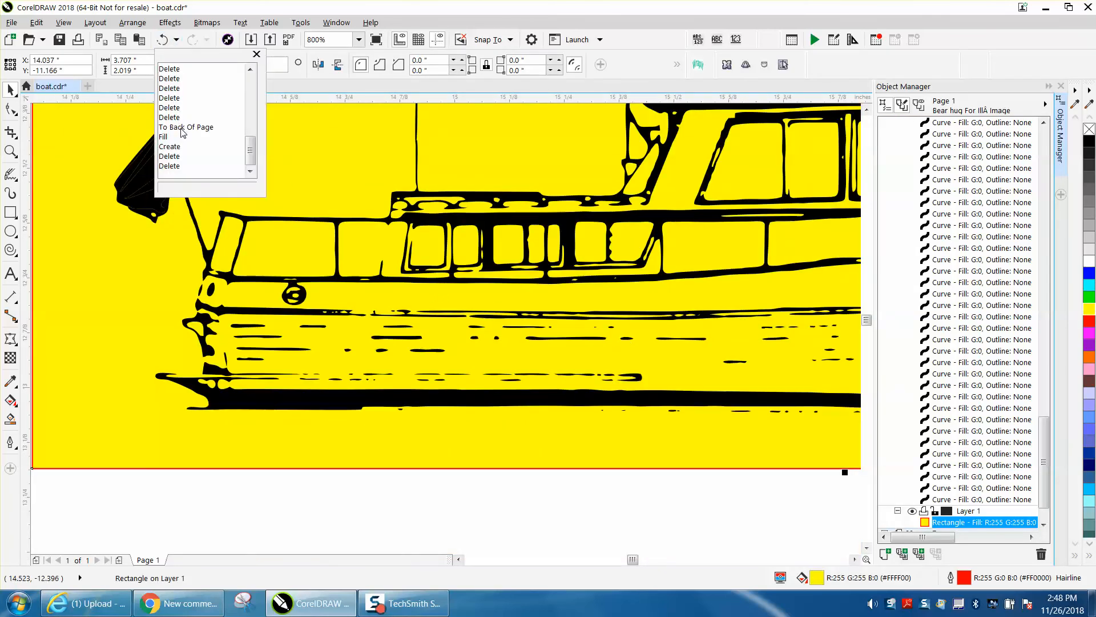
left_click(172, 123)
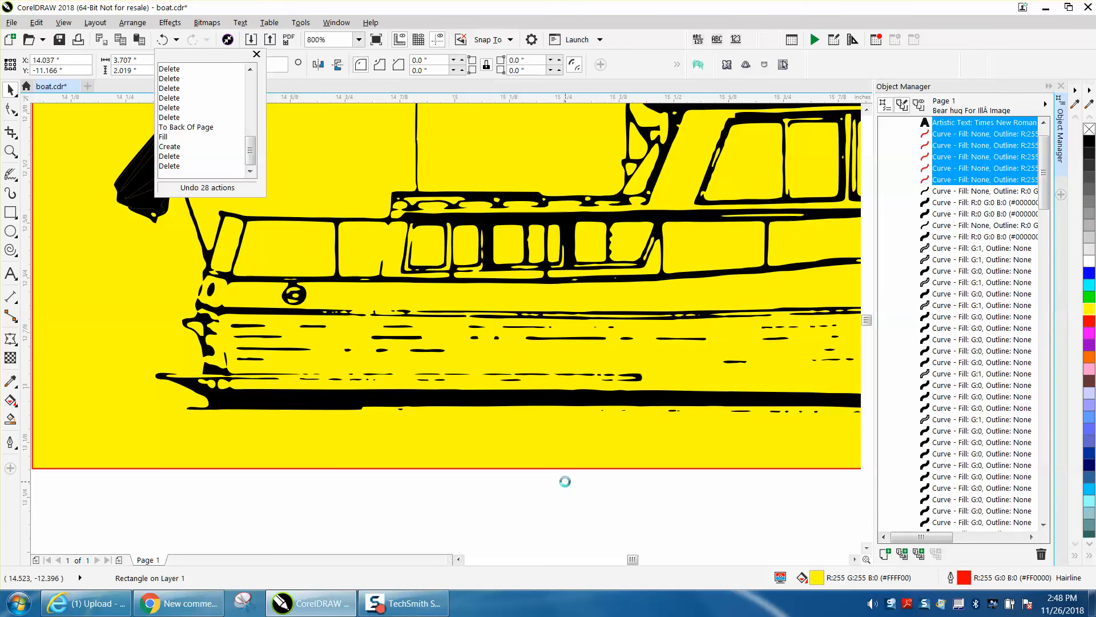
- Close the Object Manager to give the boat drawing the full workspace
scroll(403, 414, "down", 2)
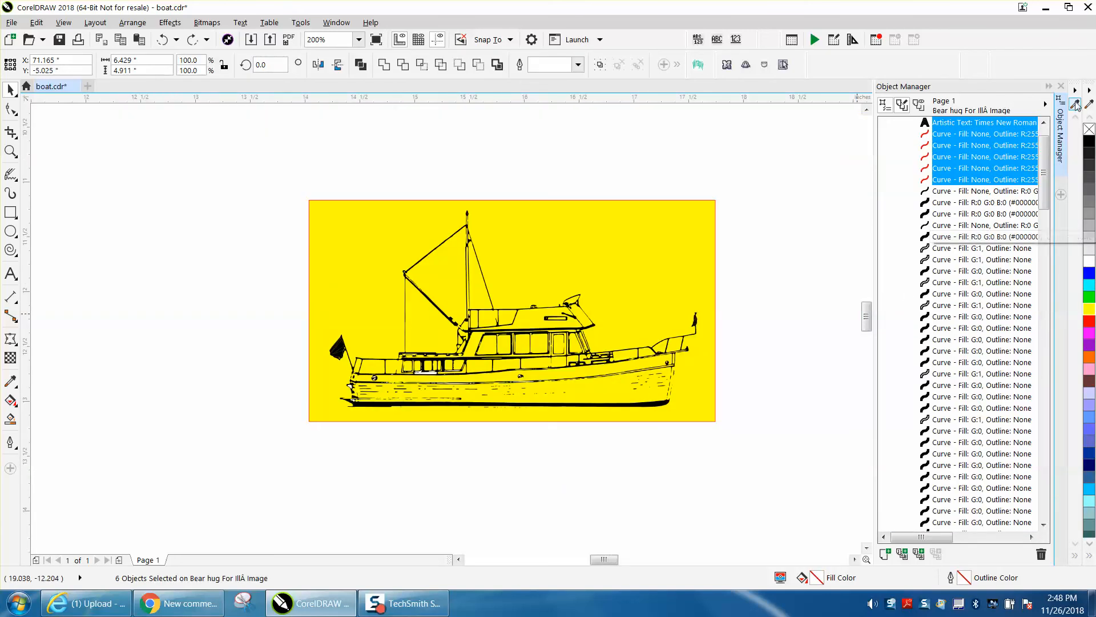
left_click(1060, 85)
left_click(10, 152)
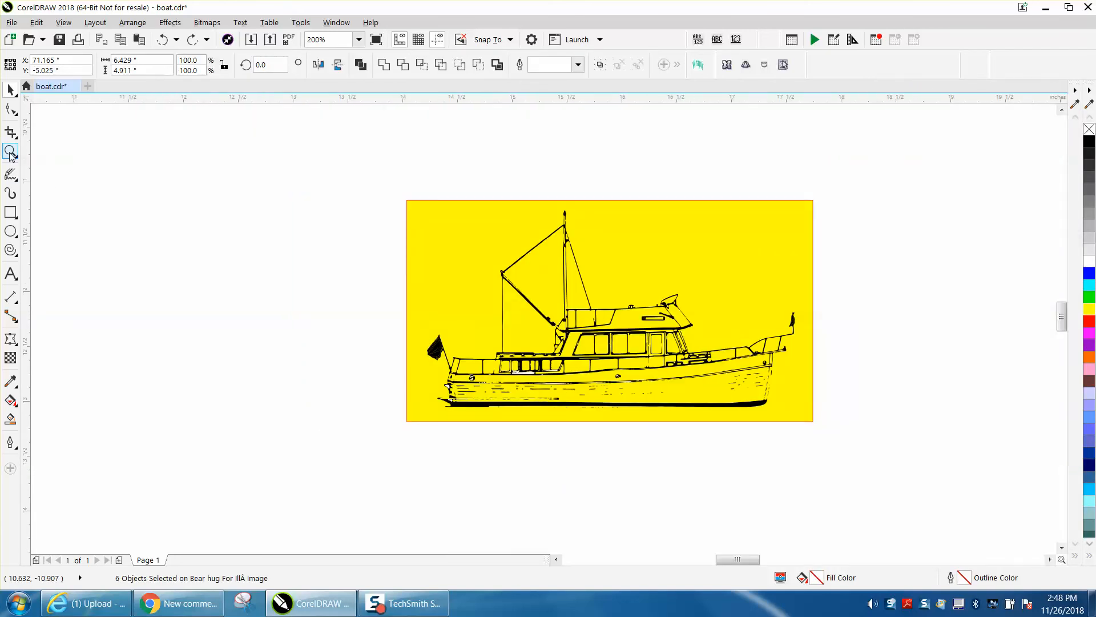
left_click_drag(418, 221, 904, 461)
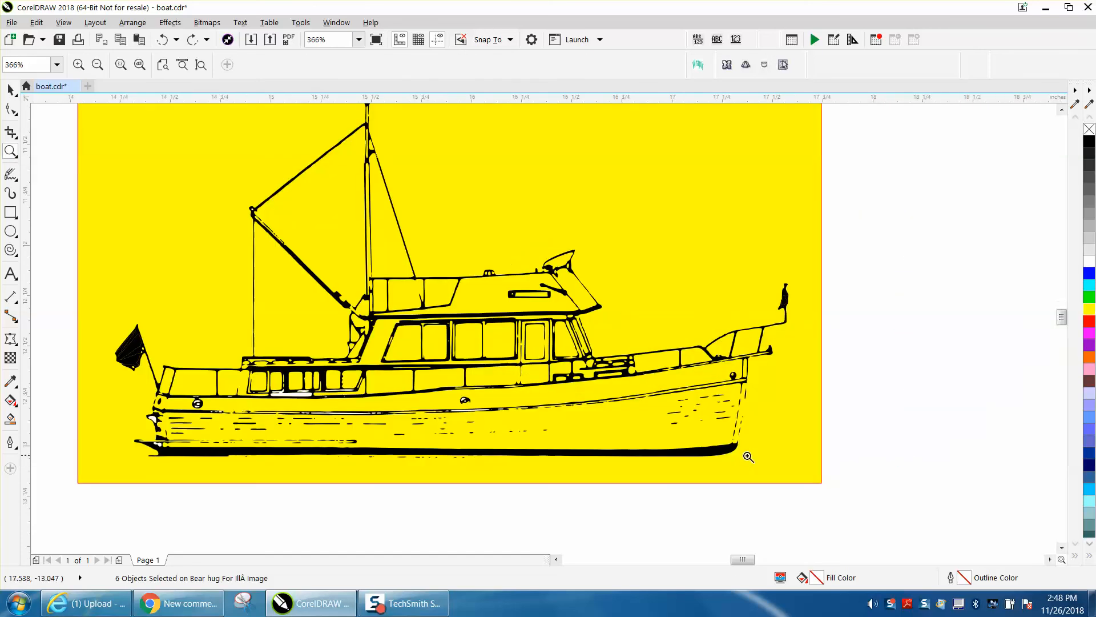
- Begin a new Find Objects search that looks for objects with a Uniform Color fill
left_click(36, 23)
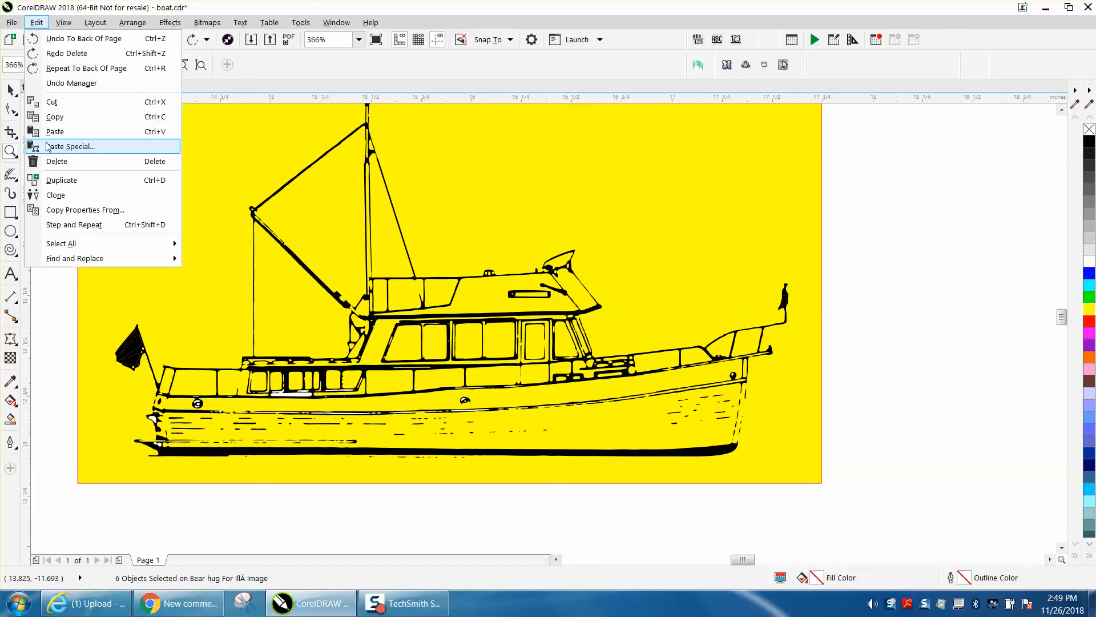
mouse_move(65, 259)
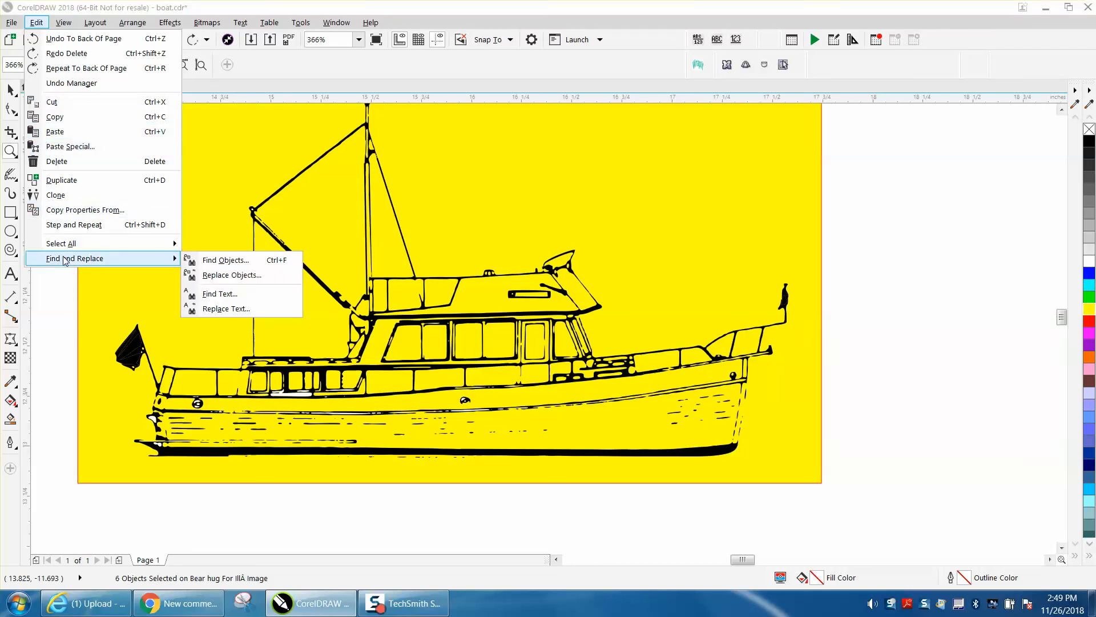
left_click(222, 260)
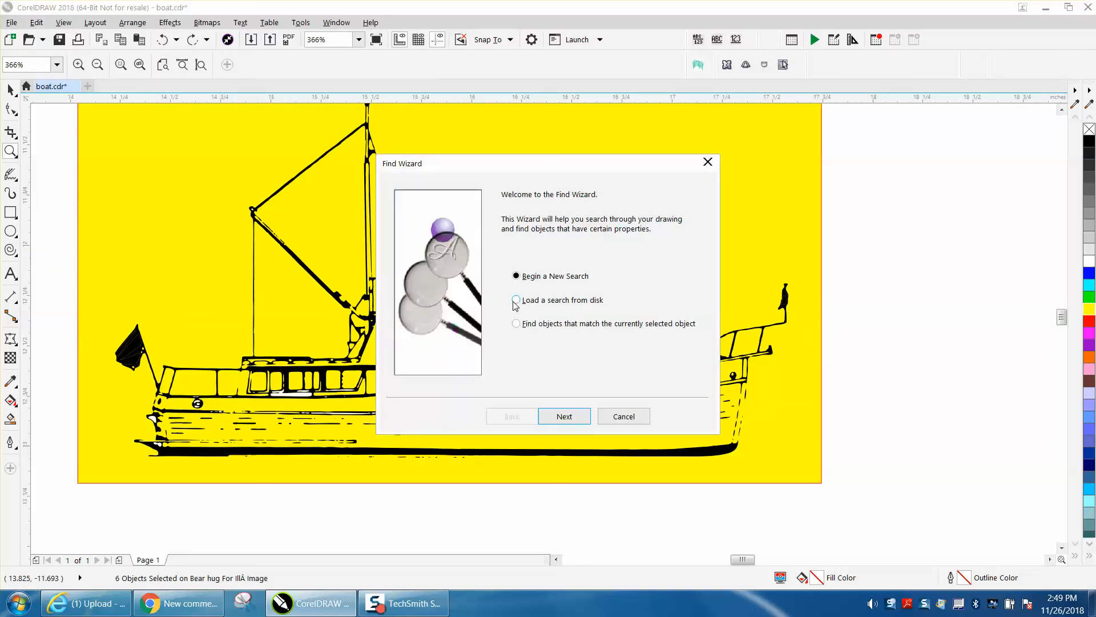
left_click(564, 416)
left_click(562, 223)
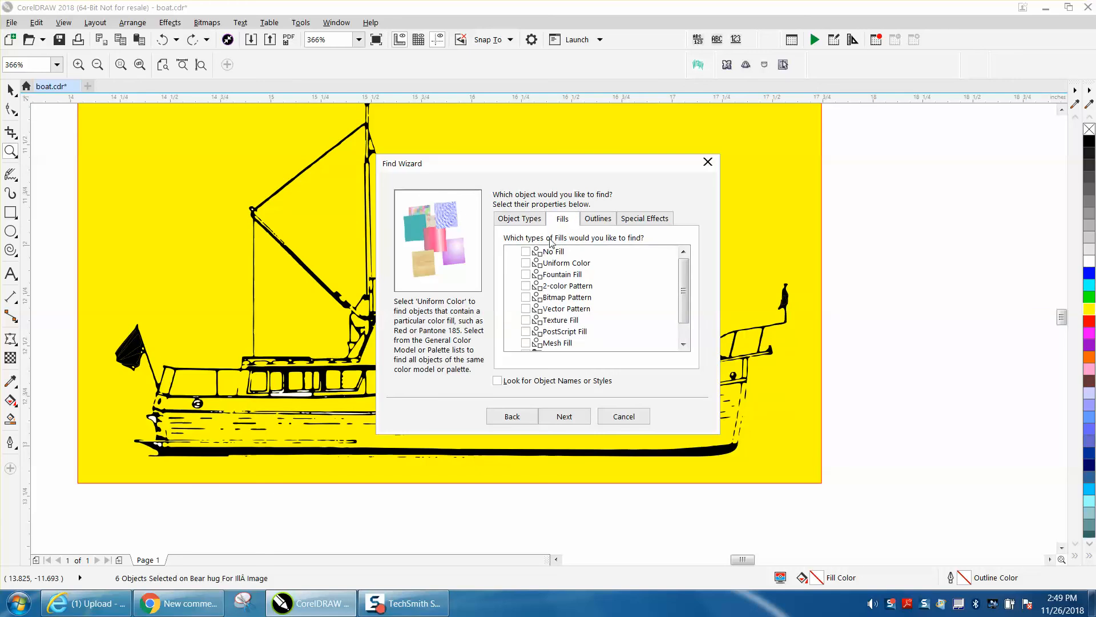
left_click(565, 418)
- Restrict the search to the specific fill colour G:1, sampled from the white strip below the cabin windows, and run it
left_click(441, 235)
left_click(585, 234)
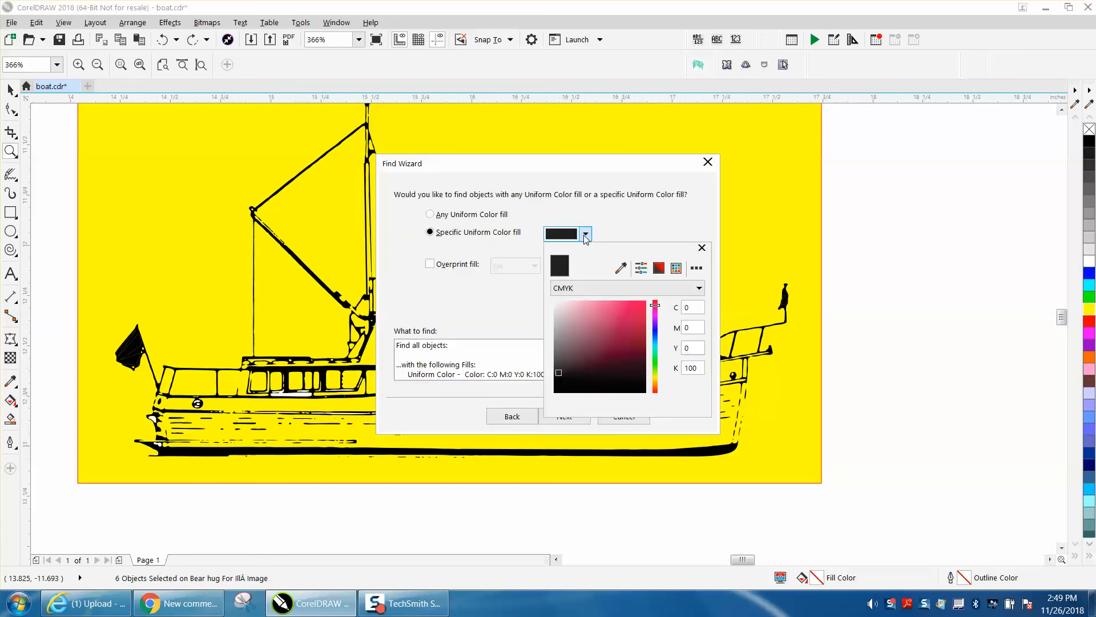
left_click(619, 267)
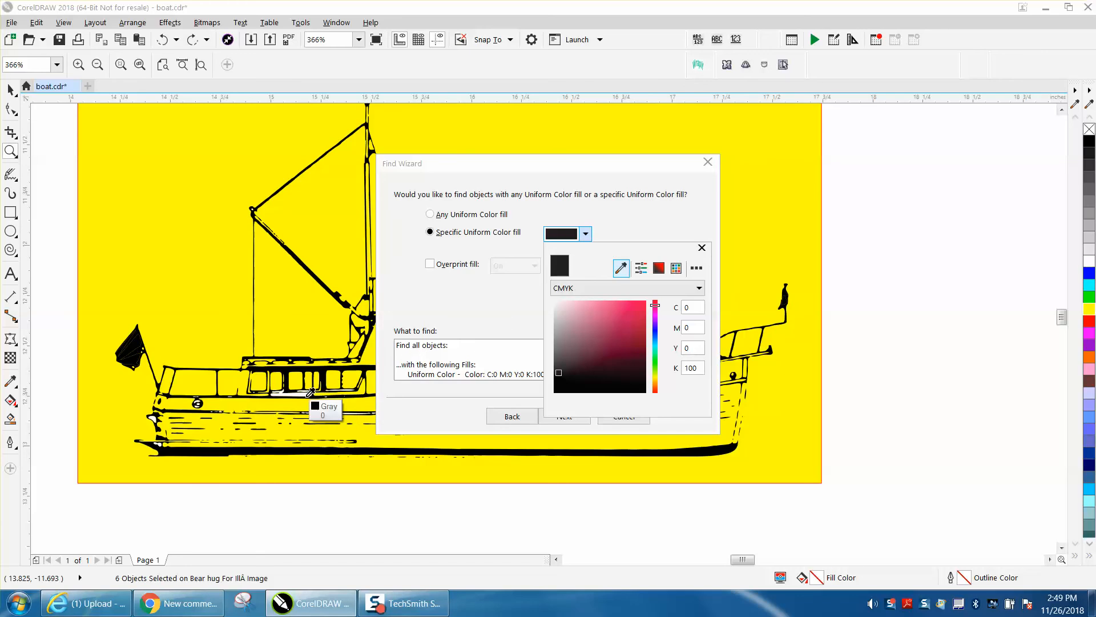
left_click(307, 393)
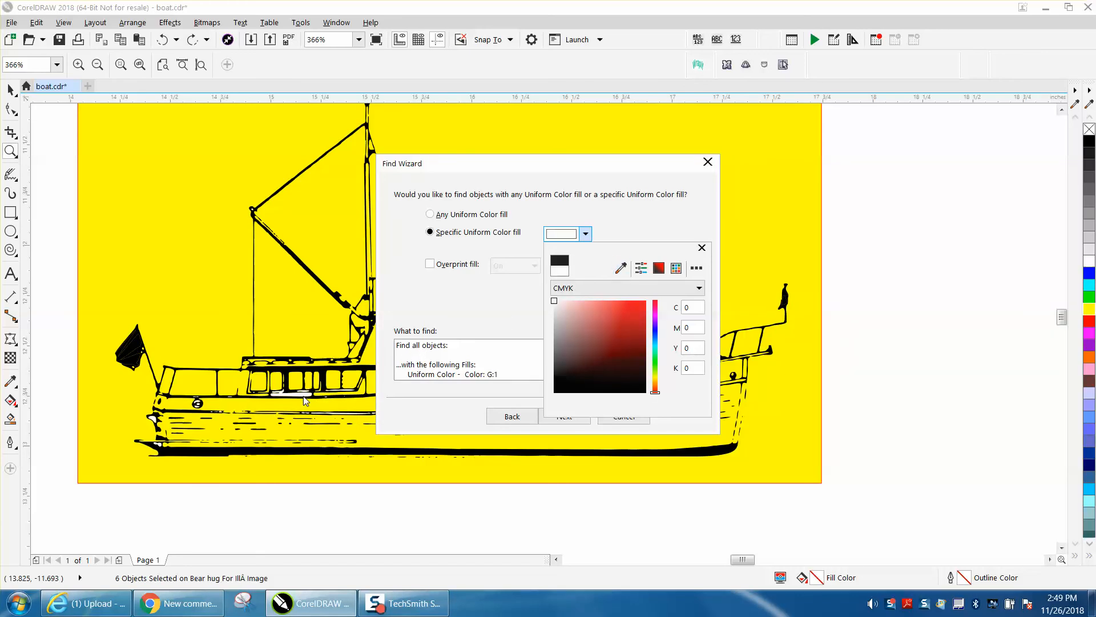
left_click(558, 419)
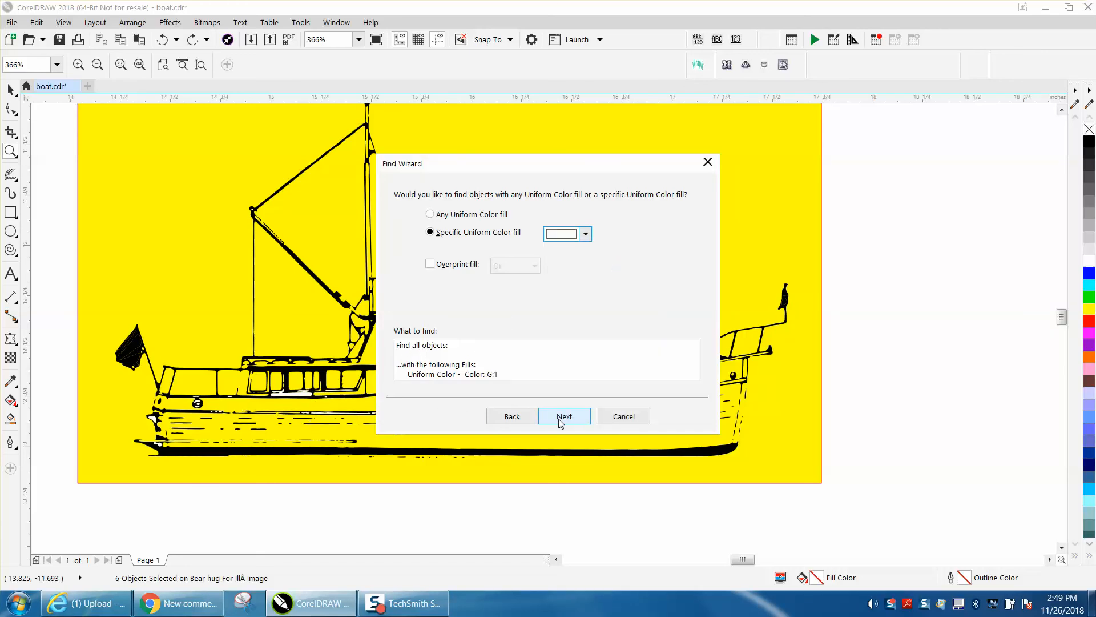
left_click(560, 420)
left_click(563, 422)
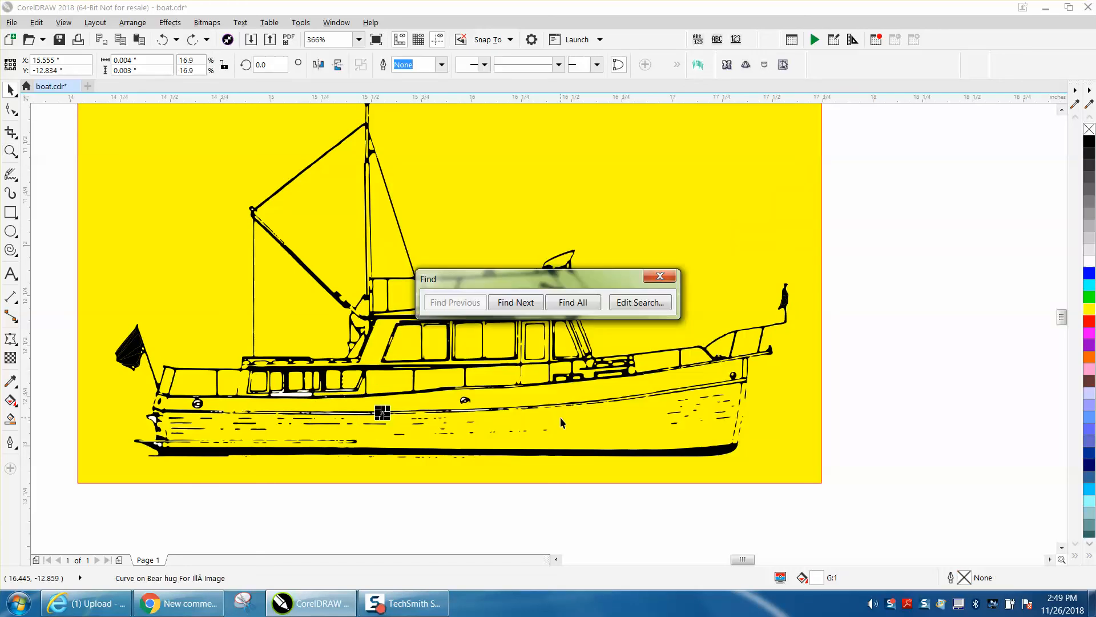
- Select all objects matching the G:1 fill search, close the search, and delete them together
left_click(573, 302)
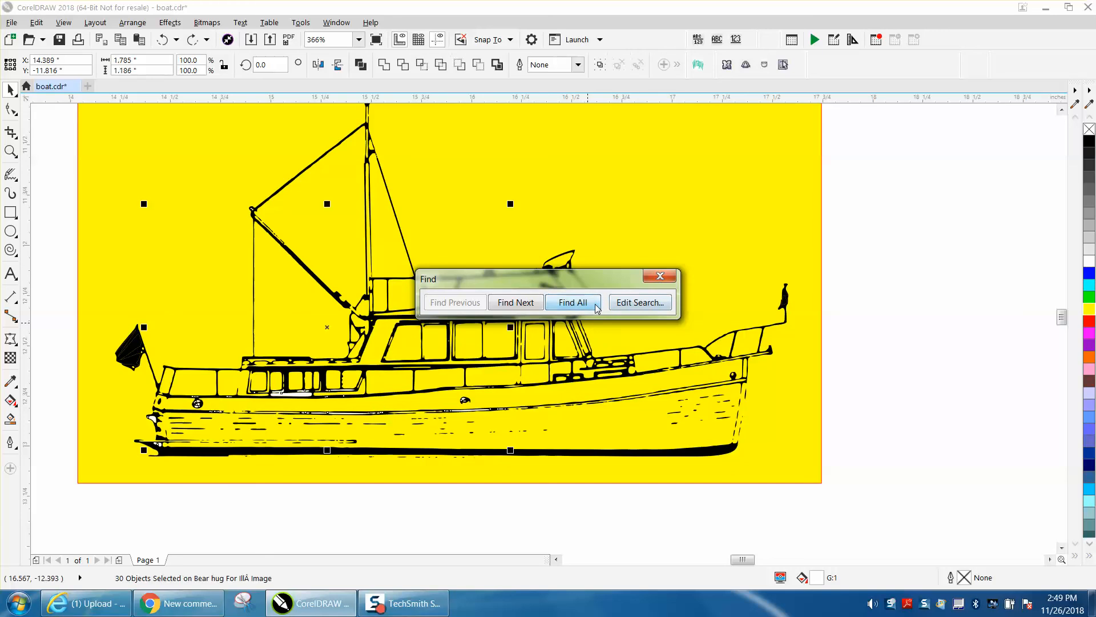
left_click(660, 277)
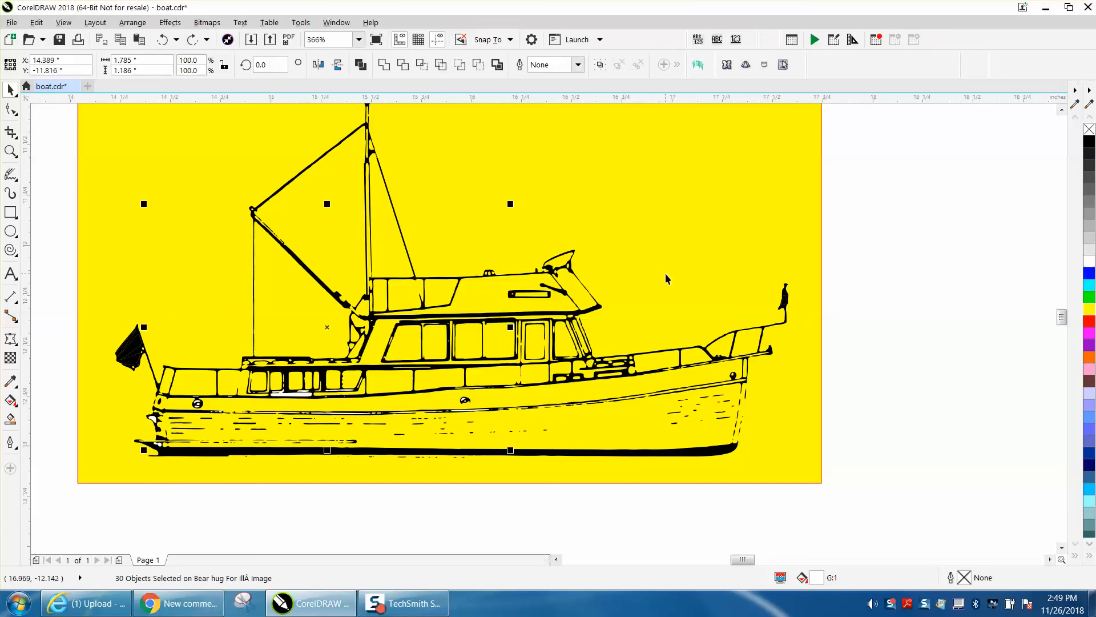
key("Escape")
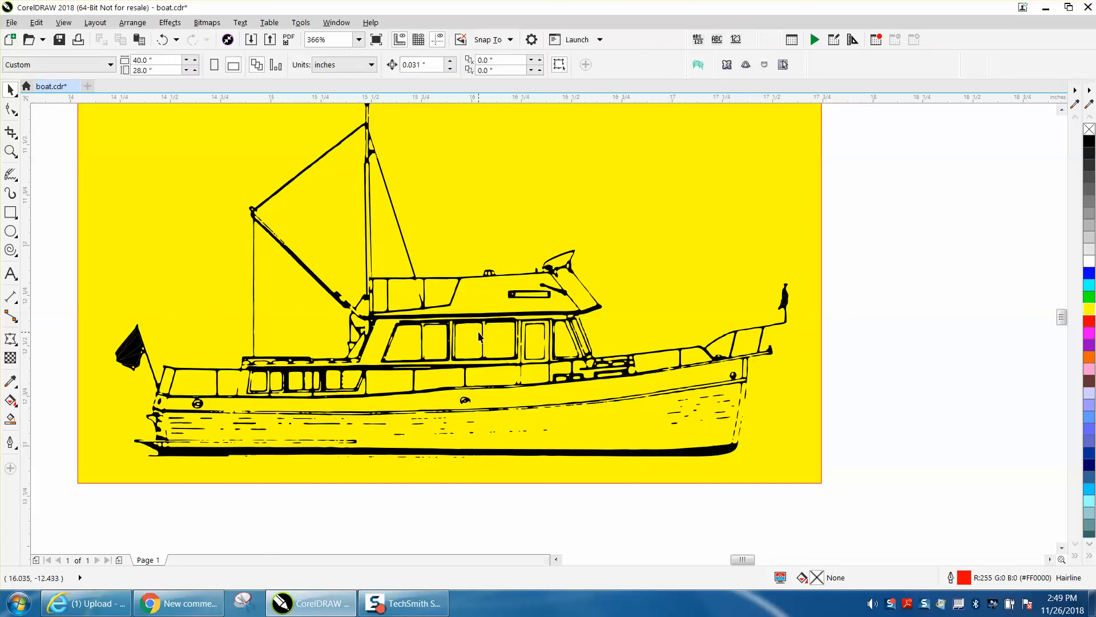